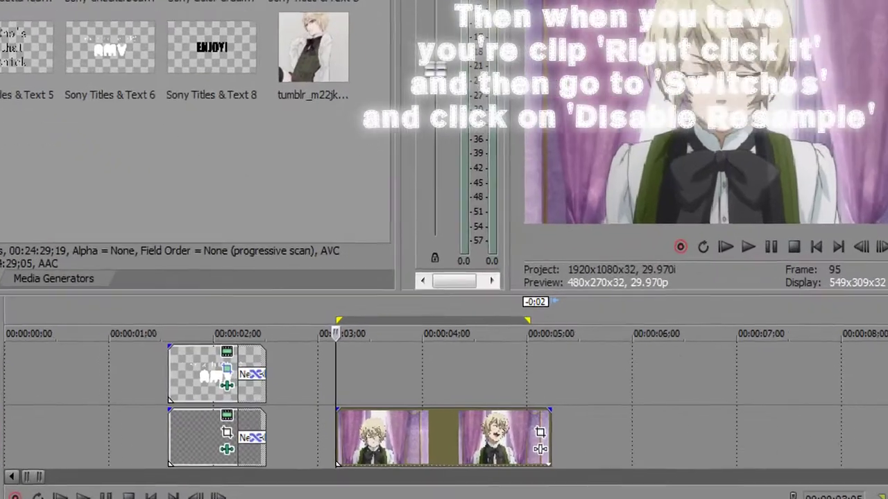
# Disable resampling for the anime clip on the timeline.
pyautogui.rightClick(462, 434)
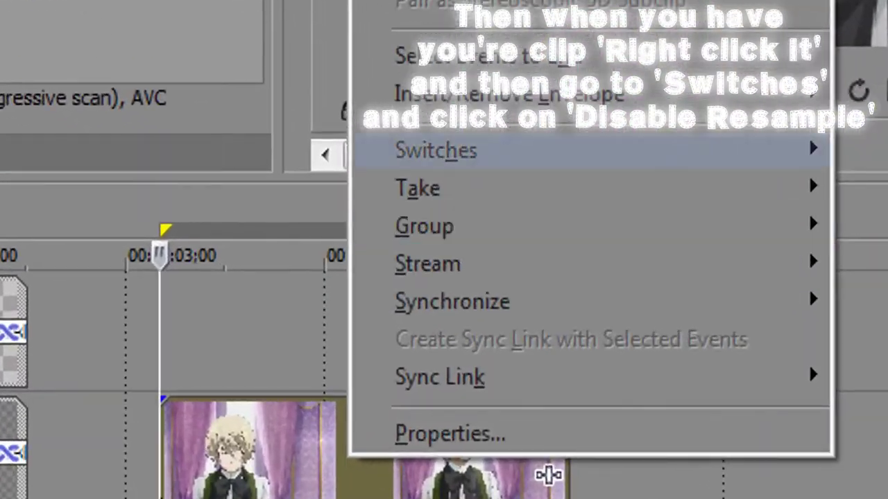
pyautogui.moveTo(448, 185)
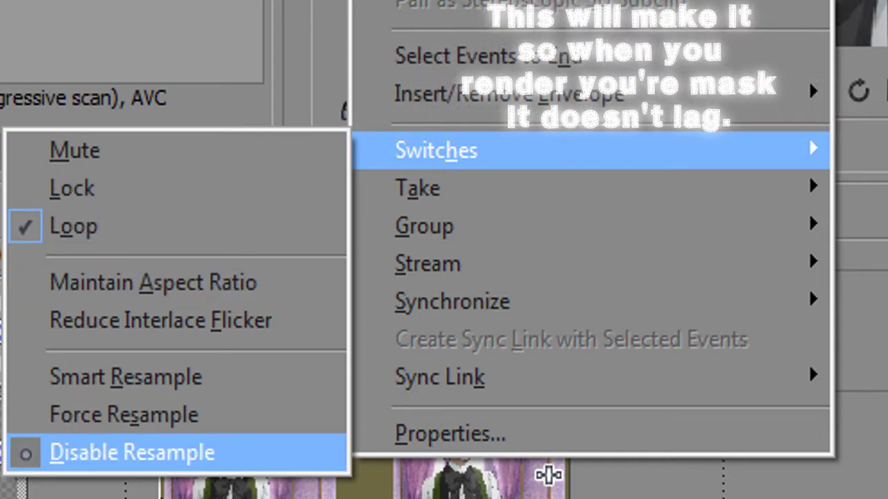
pyautogui.click(132, 452)
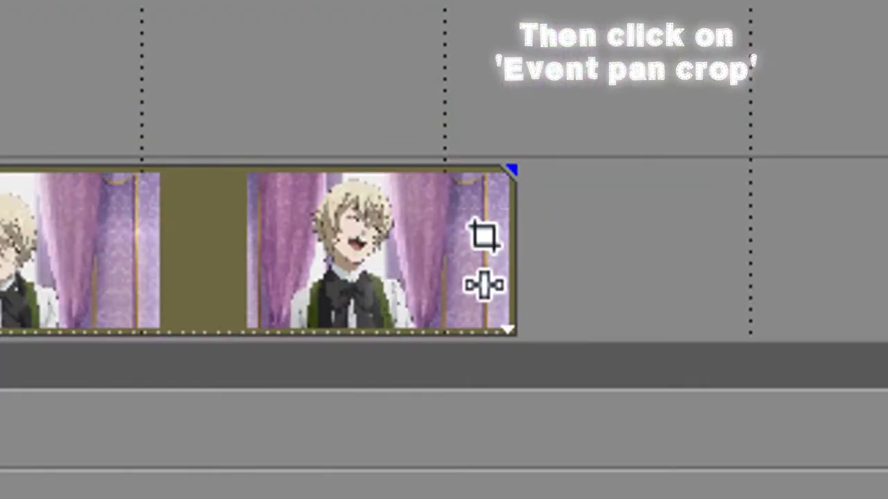
# Open the clip's Event Pan/Crop settings and set Maintain aspect ratio to No for its position.
pyautogui.click(484, 236)
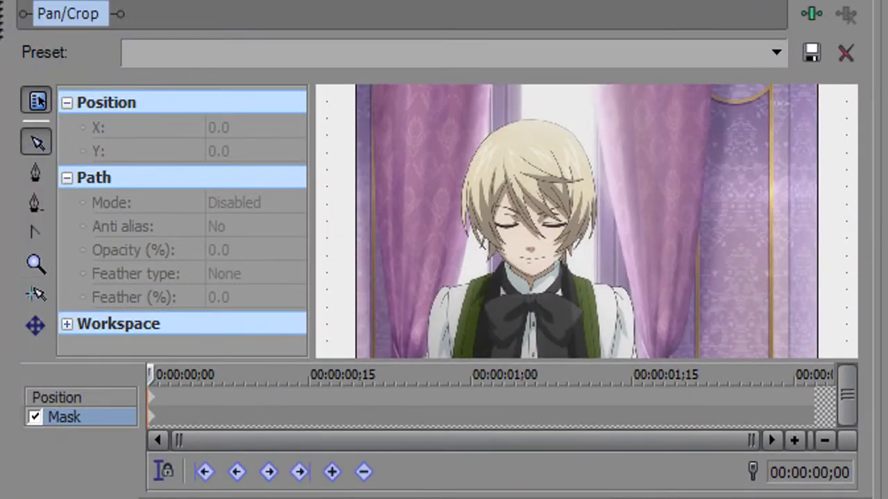
pyautogui.click(57, 398)
pyautogui.click(272, 306)
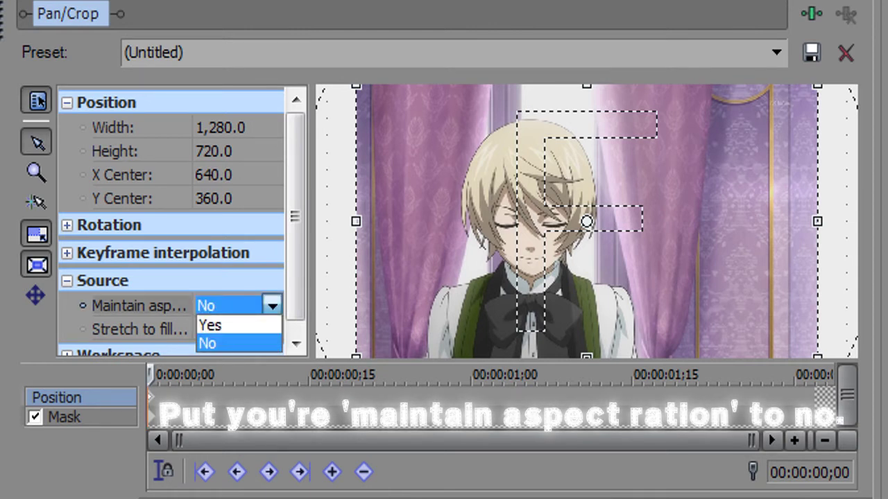
pyautogui.click(207, 344)
pyautogui.click(35, 295)
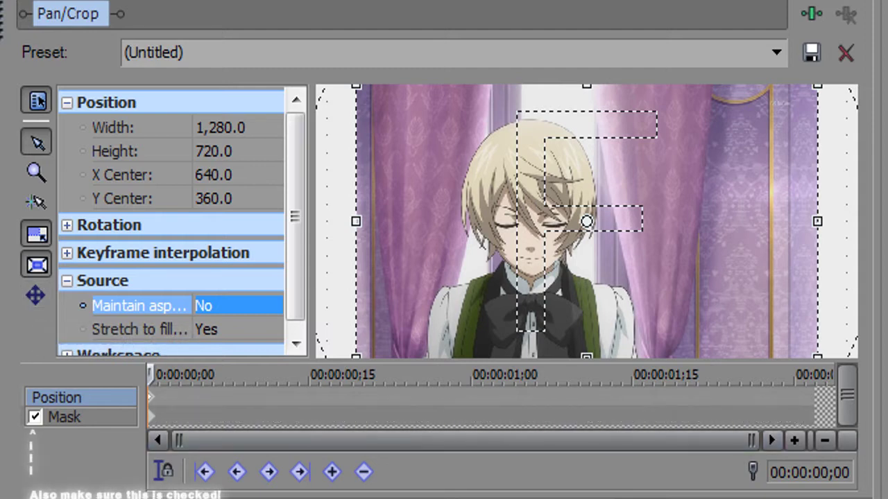
# Start a mask path just below the frame and trace it up the outer edge of the sleeve on the picture's left side.
pyautogui.click(64, 417)
pyautogui.click(36, 263)
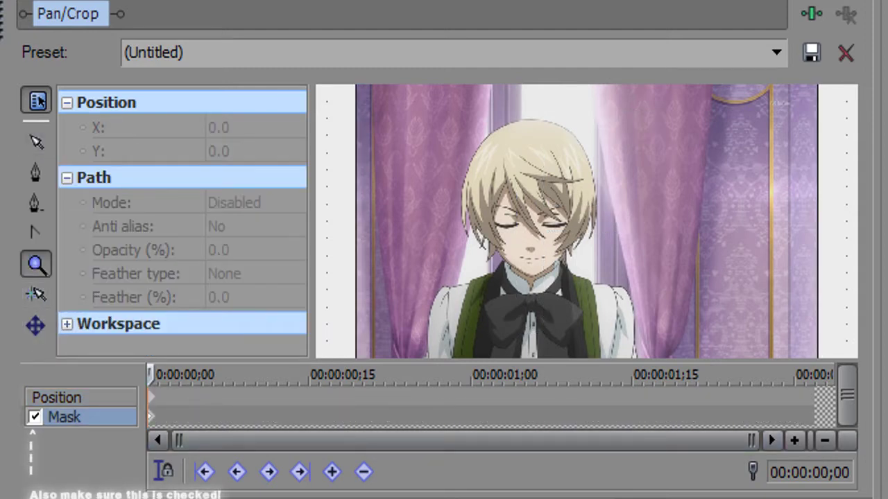
pyautogui.click(438, 320)
pyautogui.click(554, 324)
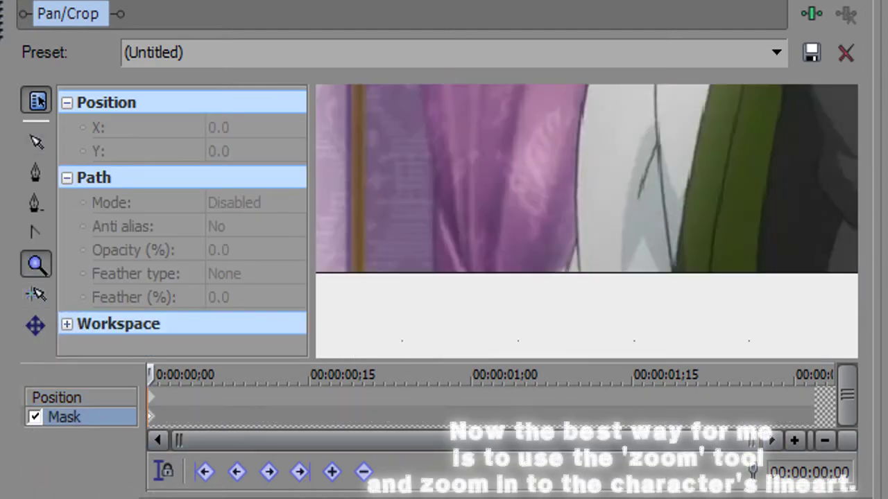
pyautogui.click(36, 141)
pyautogui.moveTo(587, 208); pyautogui.dragTo(486, 264)
pyautogui.click(36, 172)
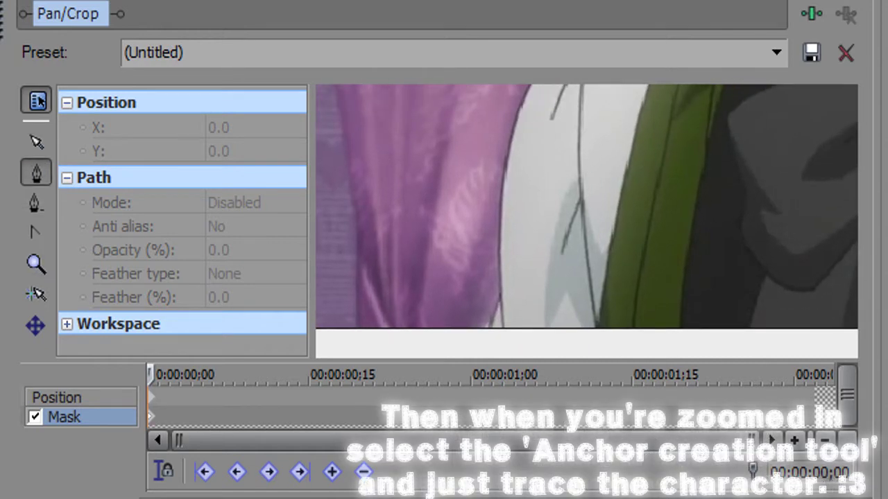
pyautogui.click(486, 340)
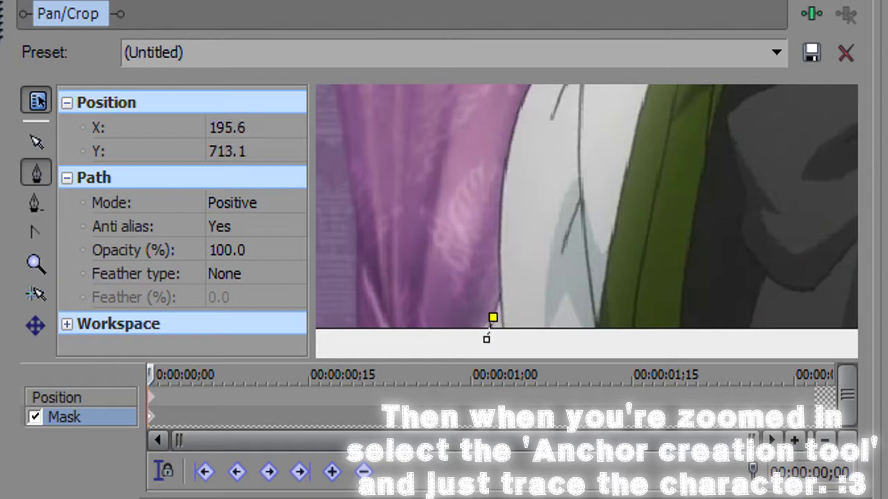
pyautogui.click(501, 298)
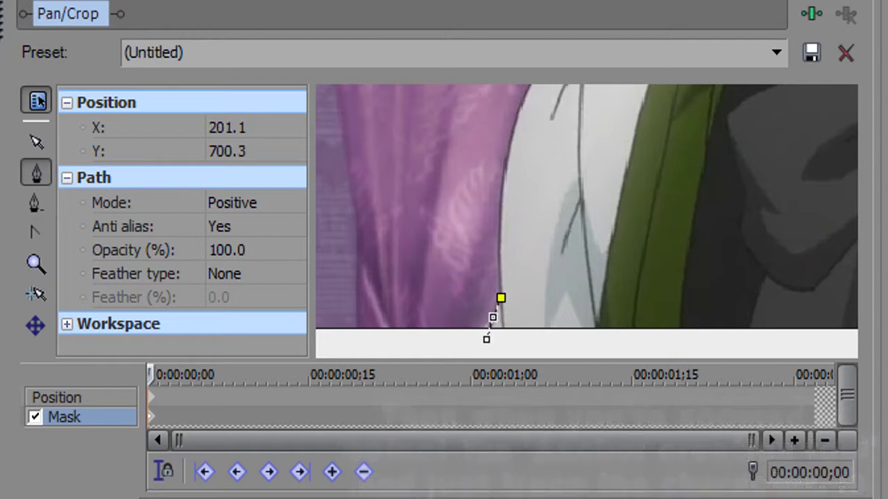
pyautogui.click(499, 243)
pyautogui.click(502, 177)
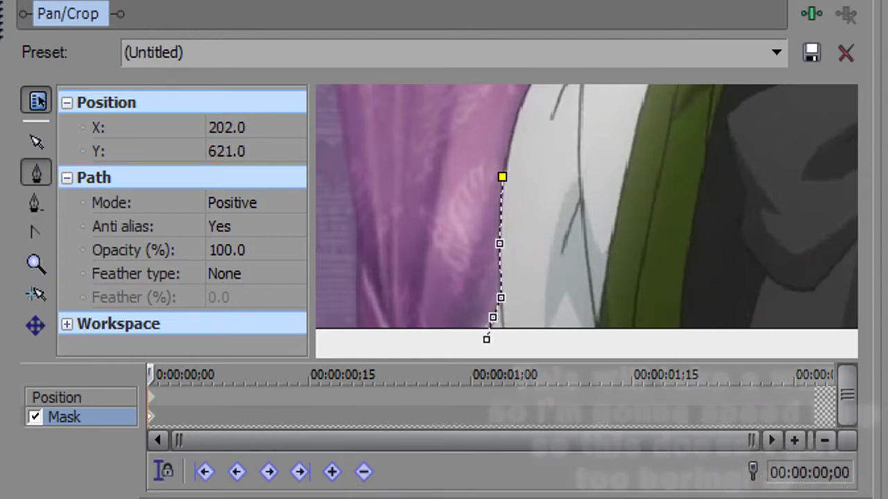
pyautogui.click(516, 120)
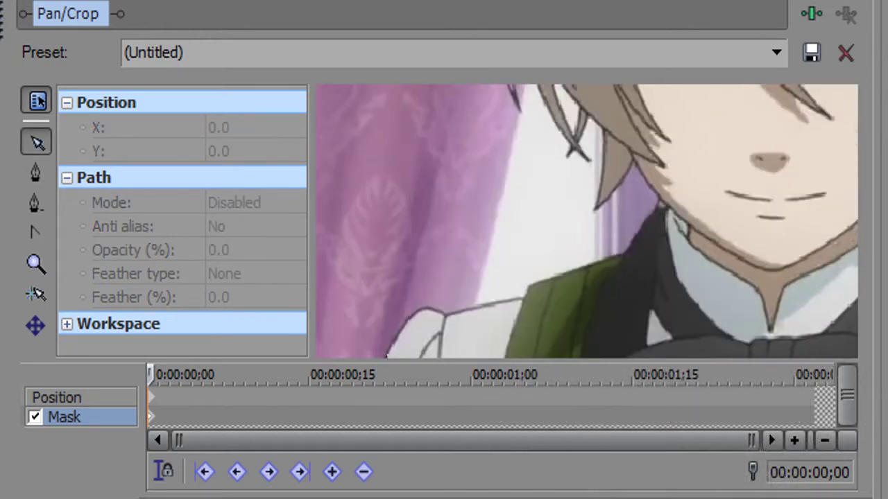
# Continue the mask path with anchors over the shoulder and green vest, up the dark collar to the neck.
pyautogui.click(36, 173)
pyautogui.click(387, 353)
pyautogui.click(404, 320)
pyautogui.click(418, 309)
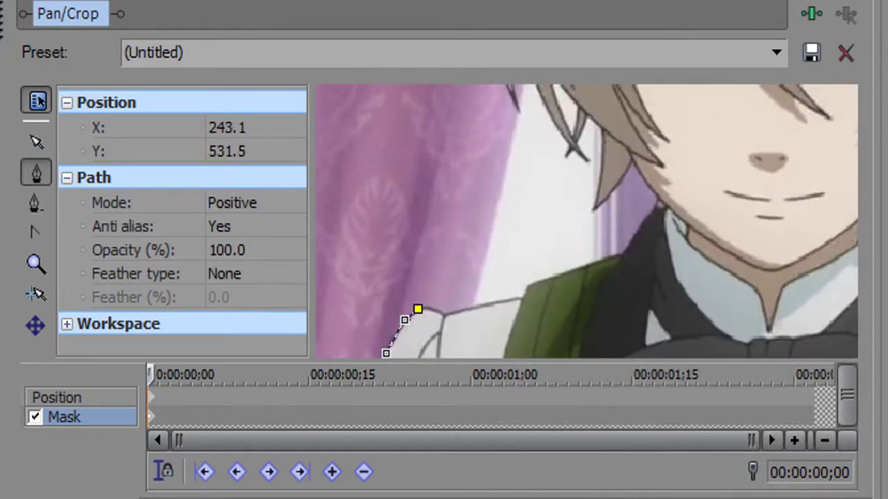
pyautogui.click(522, 297)
pyautogui.click(525, 285)
pyautogui.click(577, 268)
pyautogui.click(625, 252)
pyautogui.click(636, 231)
pyautogui.click(648, 217)
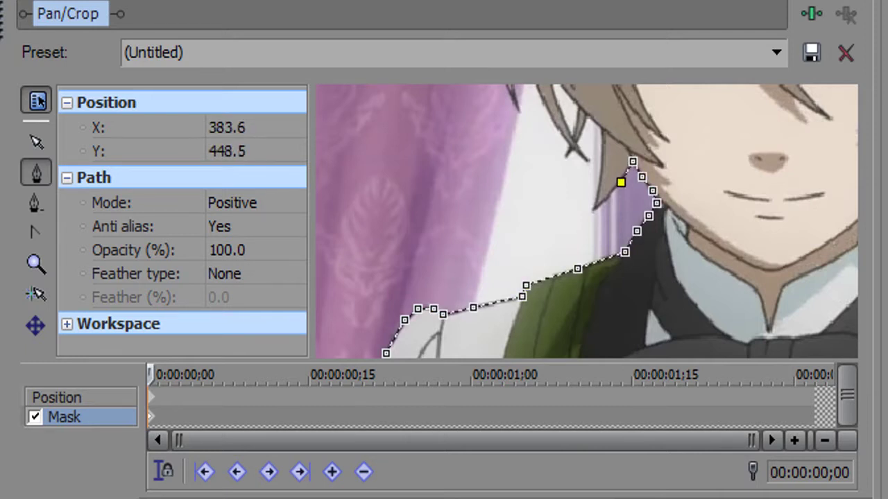
# Trace the mask path around the pointed hair lock beside the neck.
pyautogui.click(781, 113)
pyautogui.rightClick(781, 115)
pyautogui.click(819, 218)
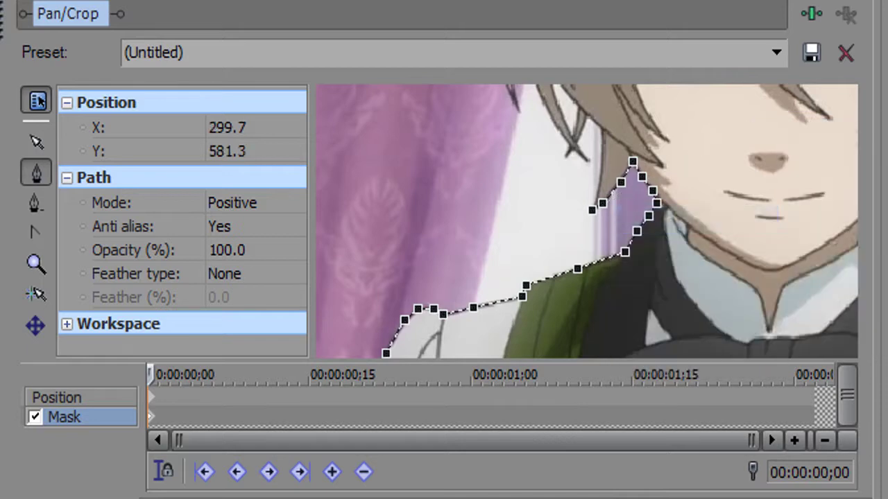
pyautogui.click(36, 143)
pyautogui.click(36, 173)
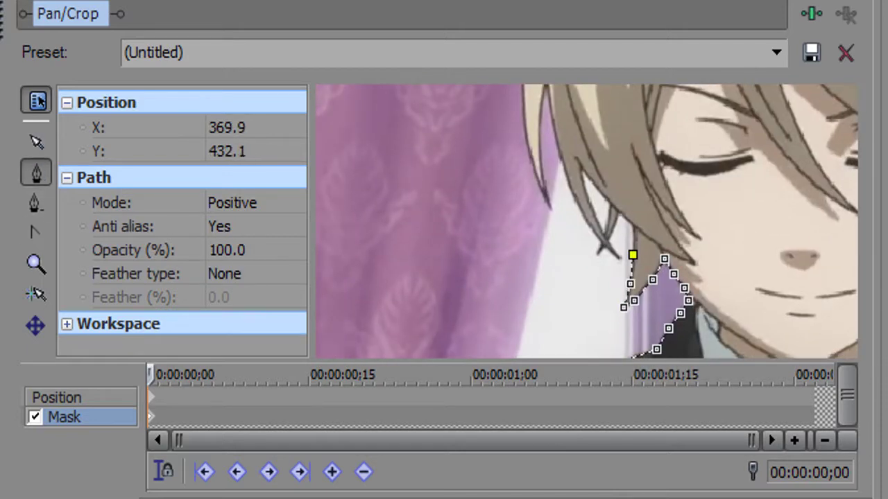
pyautogui.click(36, 263)
pyautogui.click(651, 244)
pyautogui.click(36, 142)
pyautogui.click(614, 208)
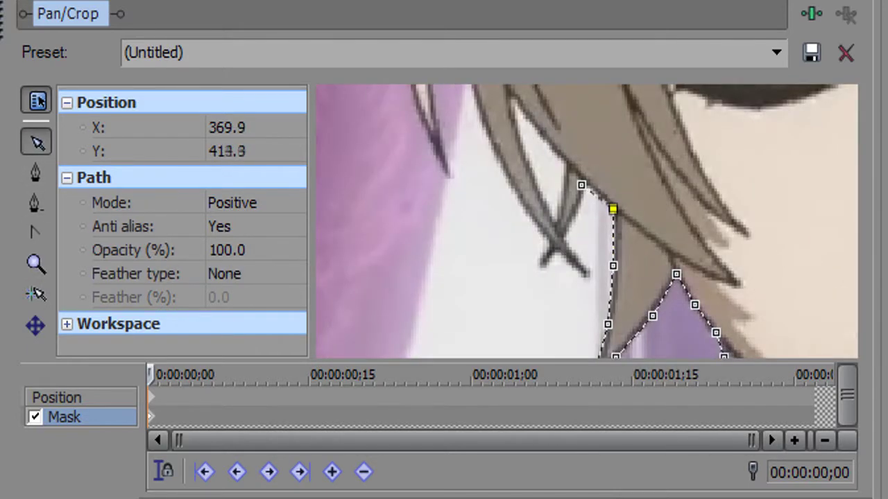
# Hide the tangents of the mask path and trace the thin crossed hair strands beside the cheek with anchors.
pyautogui.moveTo(623, 286); pyautogui.dragTo(674, 246)
pyautogui.rightClick(673, 246)
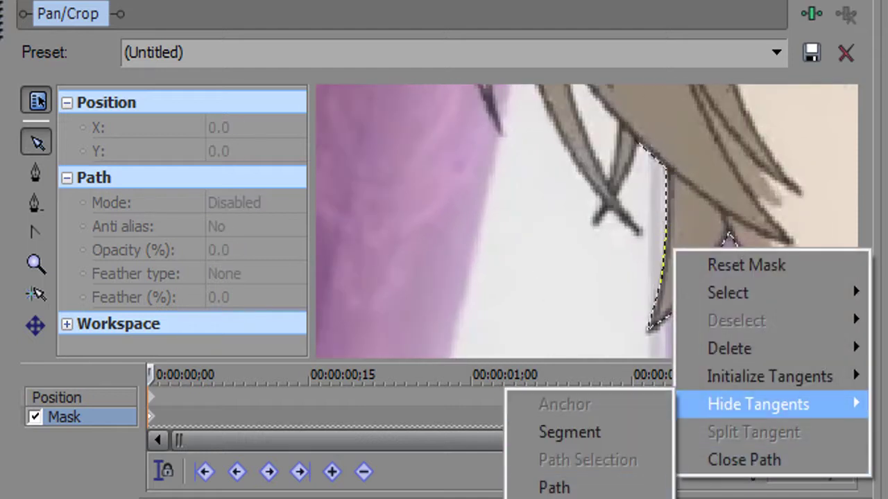
pyautogui.click(555, 486)
pyautogui.click(36, 173)
pyautogui.click(631, 163)
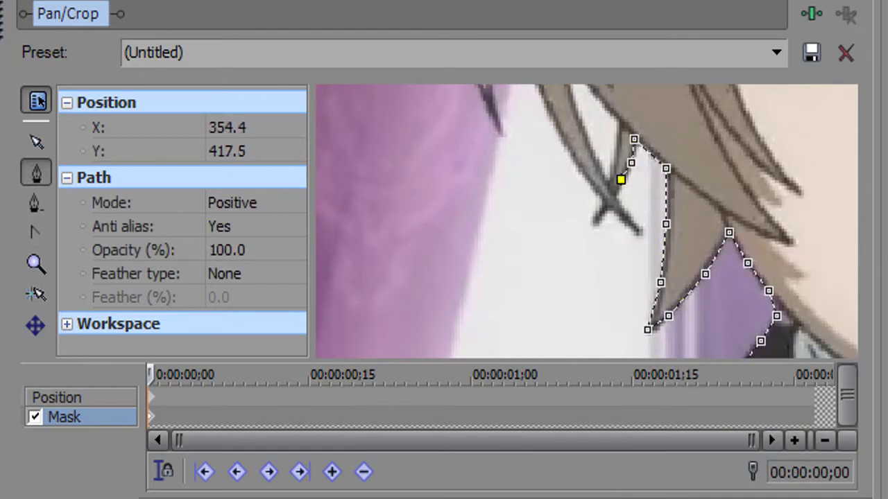
pyautogui.moveTo(589, 192)
pyautogui.mouseDown()
pyautogui.moveTo(611, 203)
pyautogui.moveTo(585, 175)
pyautogui.mouseUp()
# Extend the mask path around the gap between the side hair and its long outermost lock, down to that lock's tip.
pyautogui.moveTo(537, 89); pyautogui.dragTo(677, 304)
pyautogui.click(633, 338)
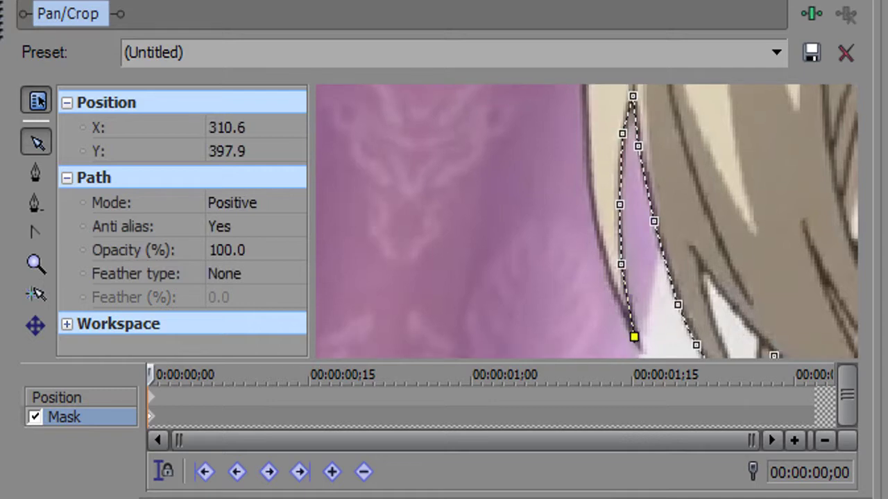
pyautogui.rightClick(776, 154)
pyautogui.click(797, 197)
pyautogui.press('Delete')
pyautogui.hotkey('ctrl', 'z')
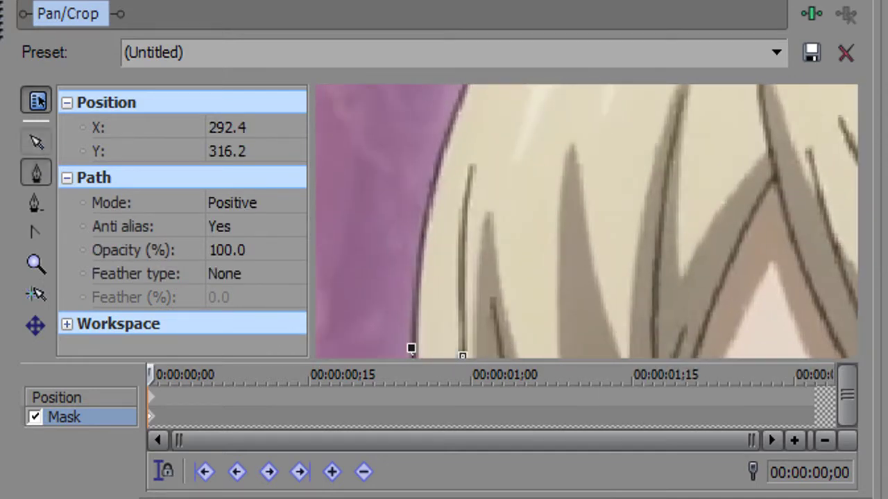
# Trace the outer hair outline with mask anchors from the side of the head up and over the crown.
pyautogui.click(425, 225)
pyautogui.rightClick(425, 226)
pyautogui.press('Escape')
pyautogui.moveTo(425, 225); pyautogui.dragTo(423, 217)
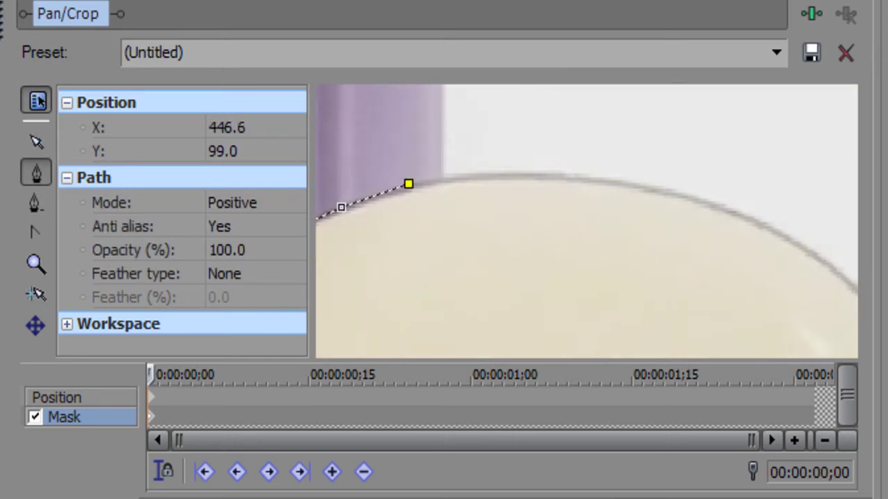
pyautogui.click(535, 303)
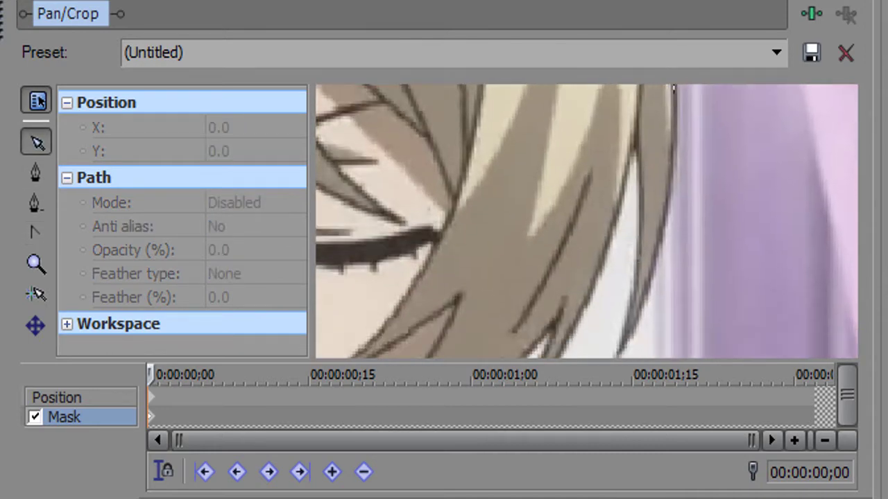
# Trace the hair strands on the picture's right side with mask anchors, from the outermost lock down to the neck.
pyautogui.click(674, 141)
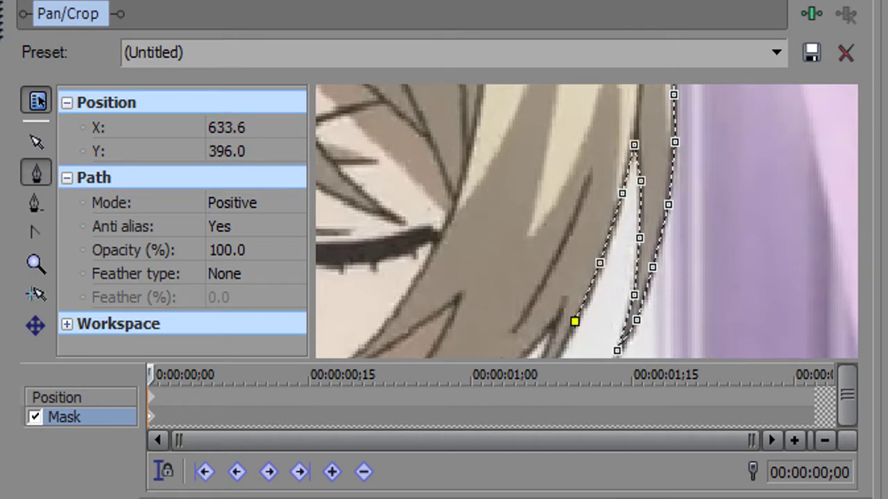
pyautogui.click(622, 150)
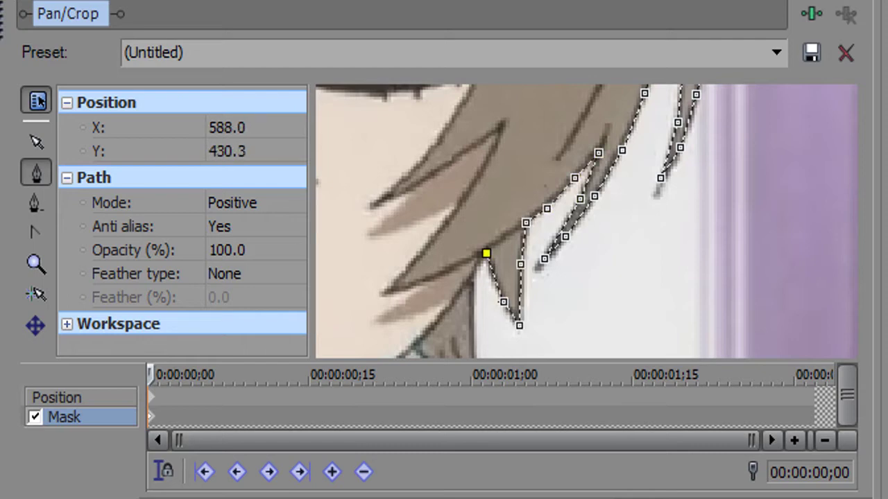
pyautogui.click(36, 142)
pyautogui.rightClick(651, 111)
pyautogui.click(724, 125)
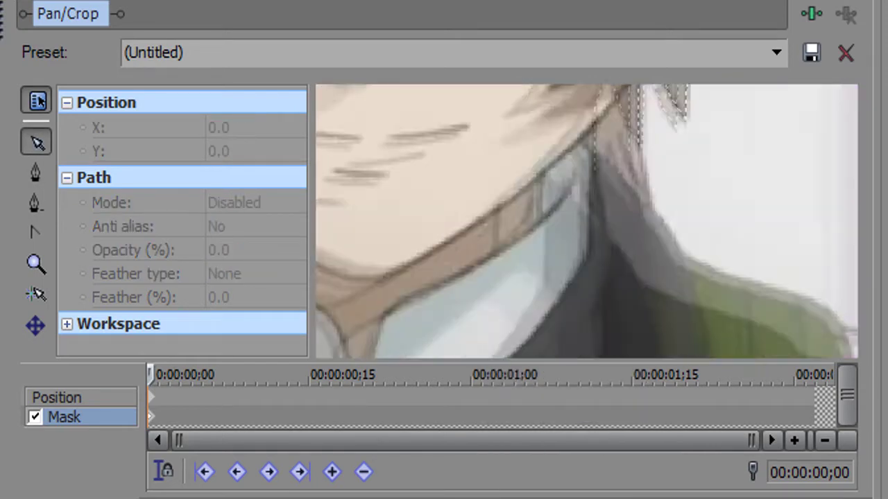
# Continue the mask path from the collar over the shoulder and around the upper sleeve on the picture's right side.
pyautogui.click(513, 94)
pyautogui.click(524, 154)
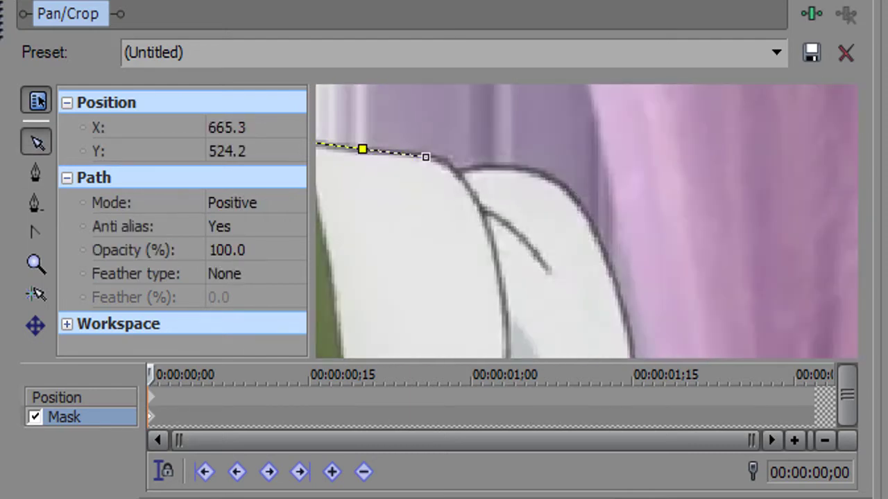
pyautogui.click(422, 159)
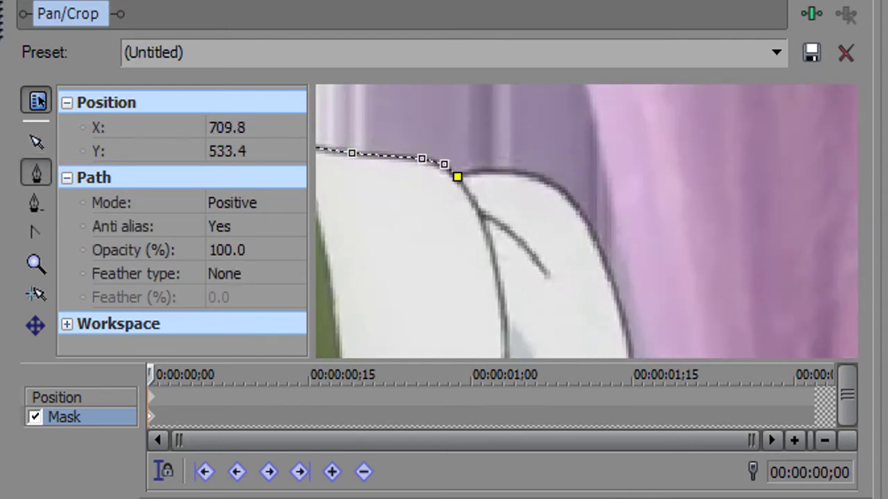
pyautogui.click(629, 354)
pyautogui.click(36, 141)
pyautogui.click(589, 223)
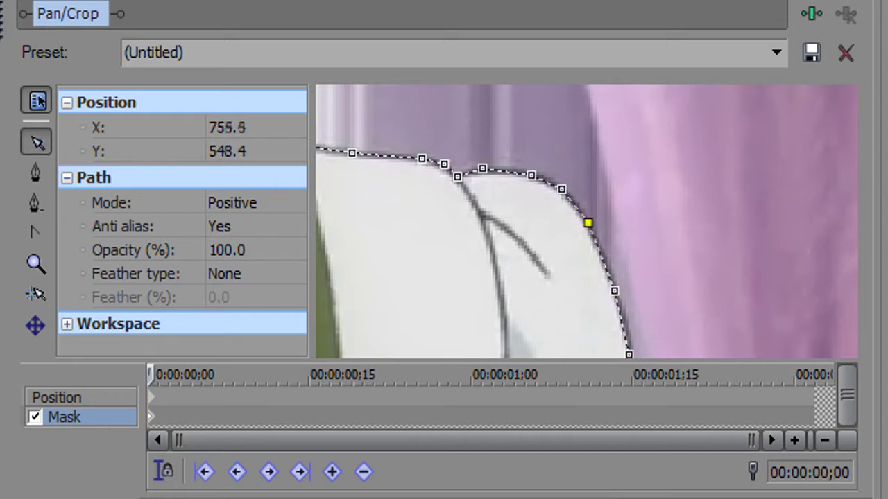
pyautogui.rightClick(610, 233)
pyautogui.click(694, 386)
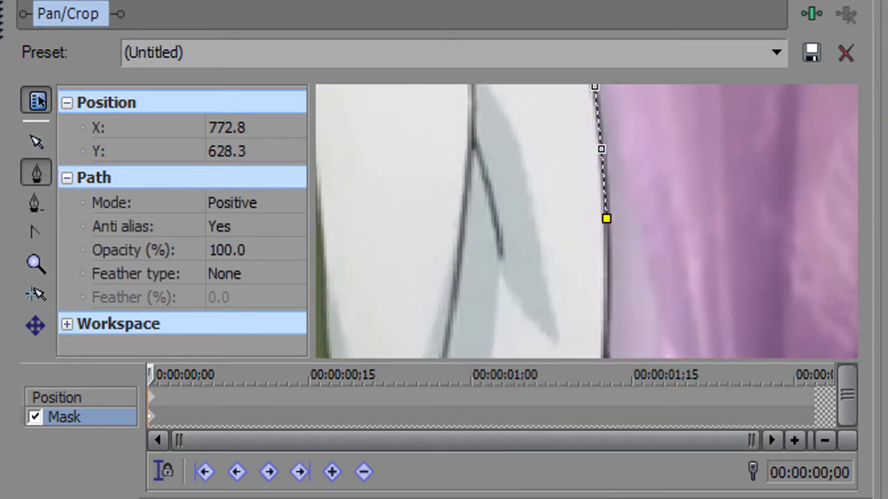
# Trace the remaining sleeve edge down past the frame and close the mask path beneath the character.
pyautogui.click(607, 306)
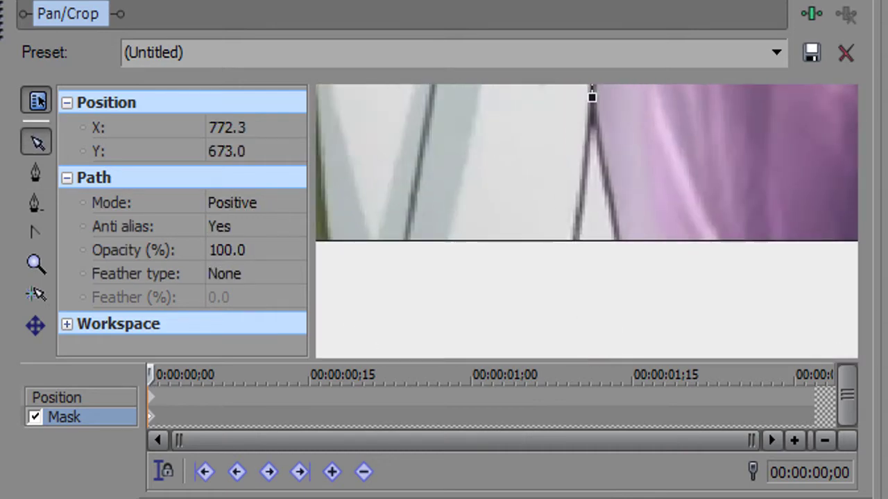
pyautogui.click(36, 172)
pyautogui.click(596, 123)
pyautogui.click(619, 261)
pyautogui.click(354, 278)
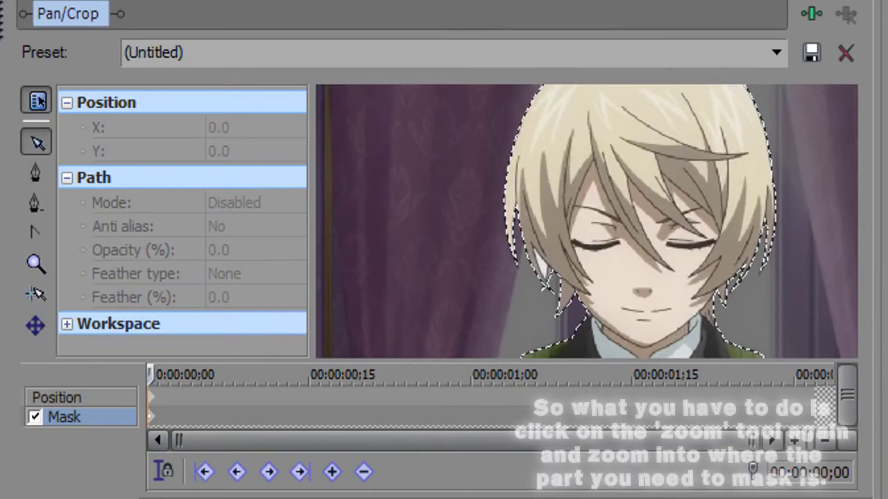
# Start a new mask path along the upper edge of the enclosed gap between the hair strands on the picture's left side.
pyautogui.scroll(5, 527, 180)
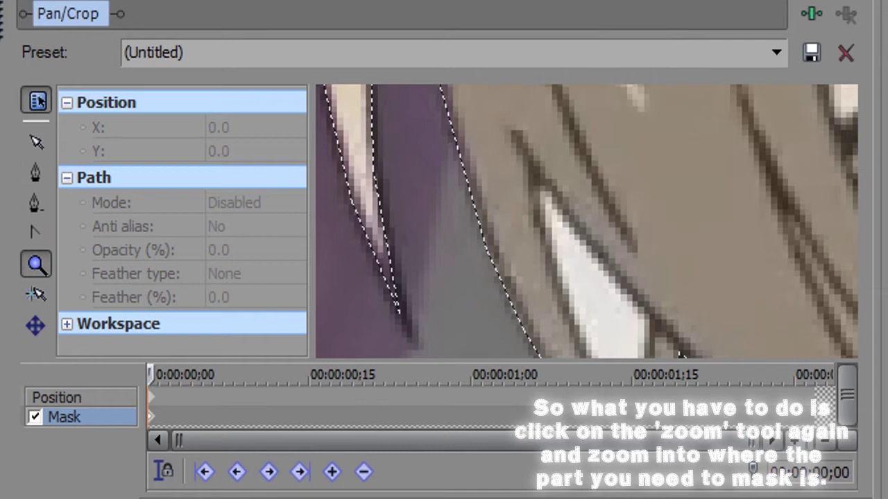
pyautogui.click(36, 142)
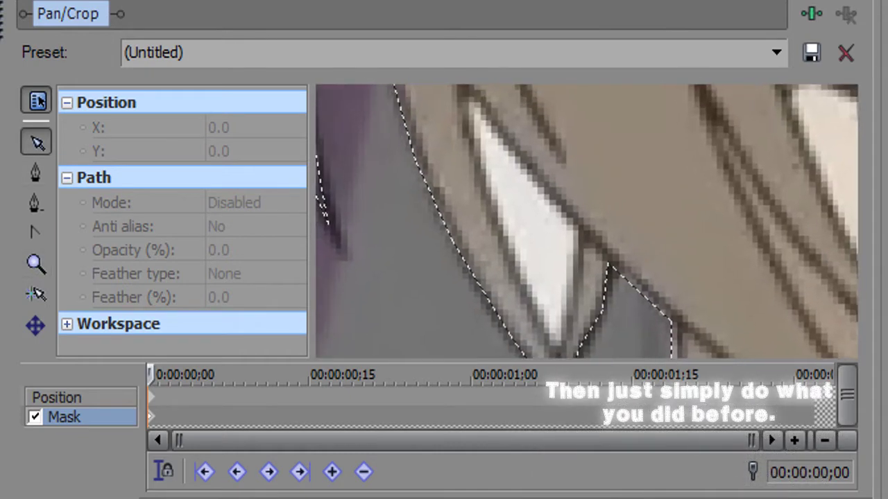
pyautogui.click(36, 172)
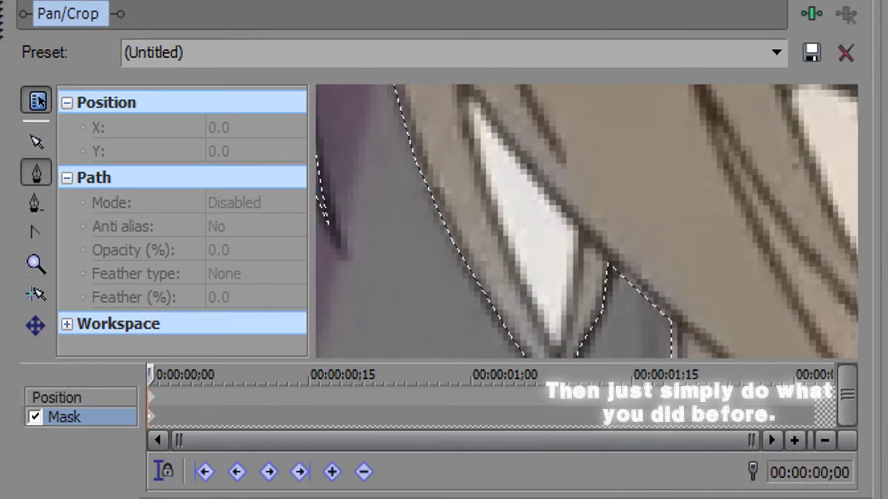
pyautogui.click(463, 89)
pyautogui.click(506, 143)
pyautogui.click(555, 202)
pyautogui.click(580, 231)
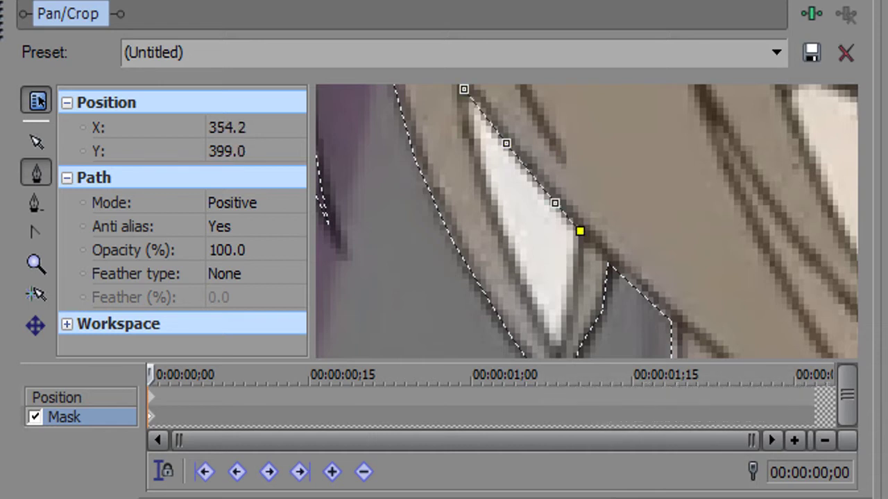
# Trace the rest of the hair gap, close the path, and set its mode to Negative.
pyautogui.click(574, 285)
pyautogui.click(555, 353)
pyautogui.click(523, 281)
pyautogui.click(489, 197)
pyautogui.click(466, 129)
pyautogui.click(463, 89)
pyautogui.click(233, 202)
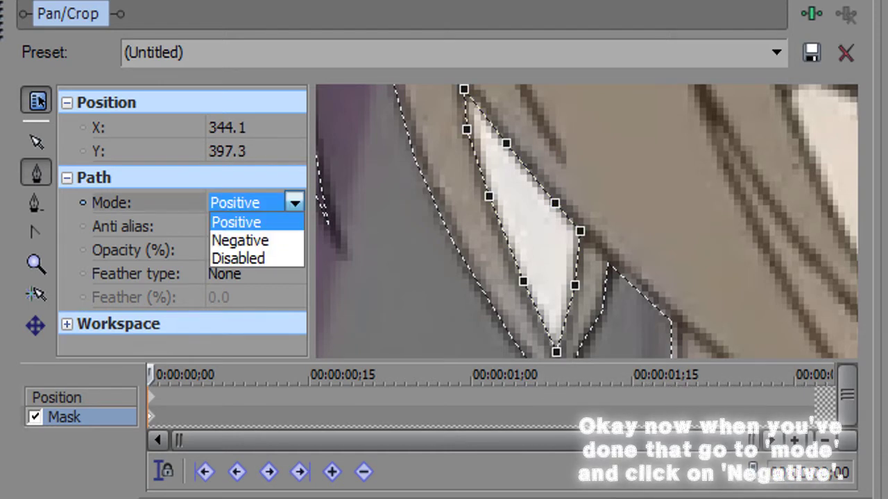
pyautogui.click(240, 240)
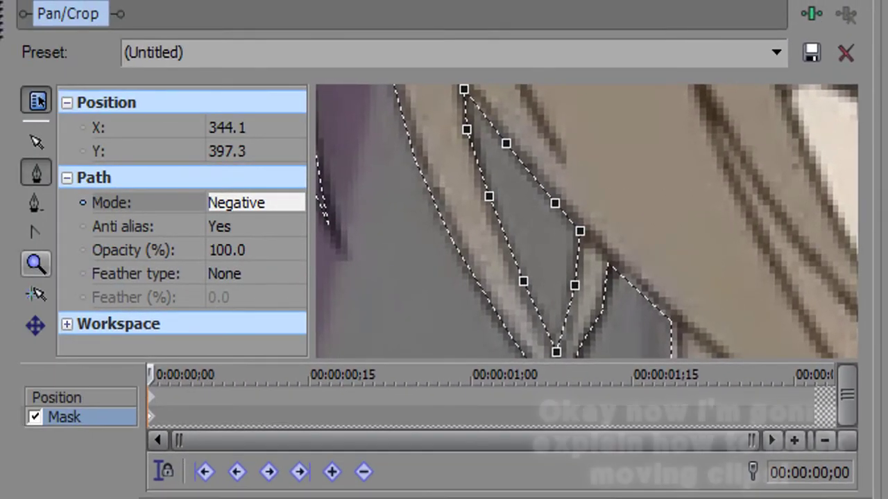
# Add a mask keyframe at 00:00:00;03, just before the character starts moving.
pyautogui.scroll(-2, 203, 219)
pyautogui.scroll(-2, 587, 220)
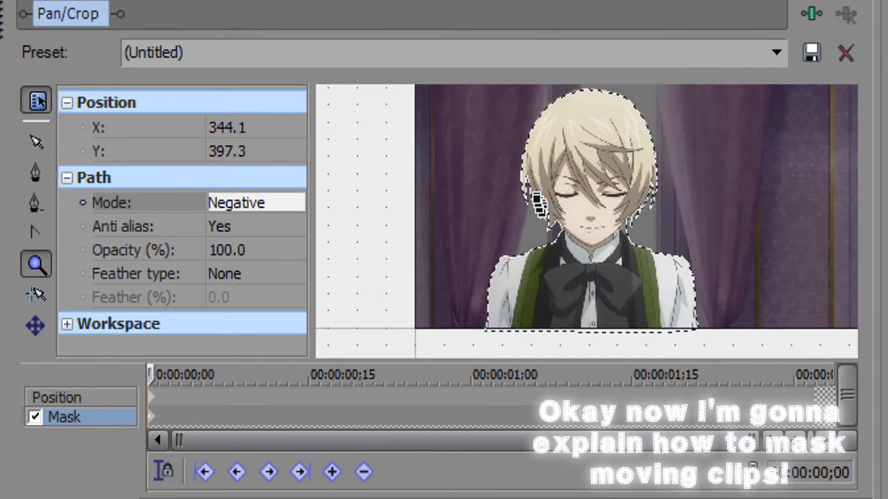
pyautogui.moveTo(150, 374); pyautogui.dragTo(179, 374)
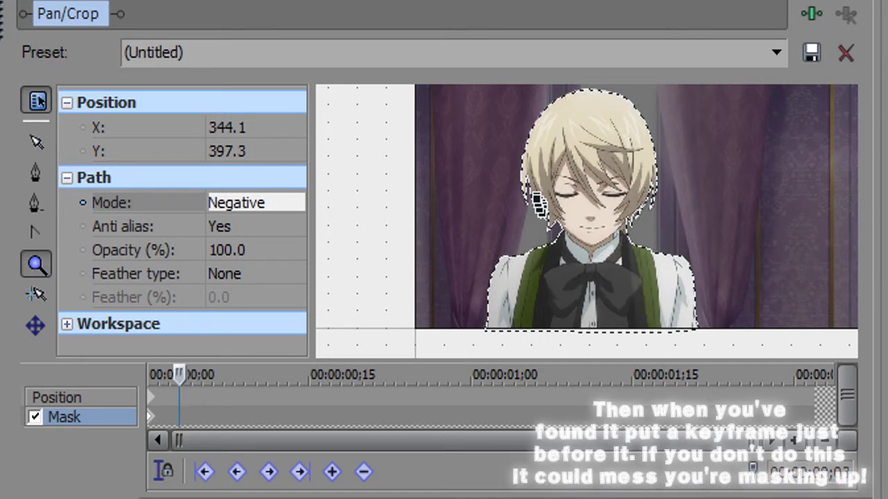
pyautogui.click(36, 143)
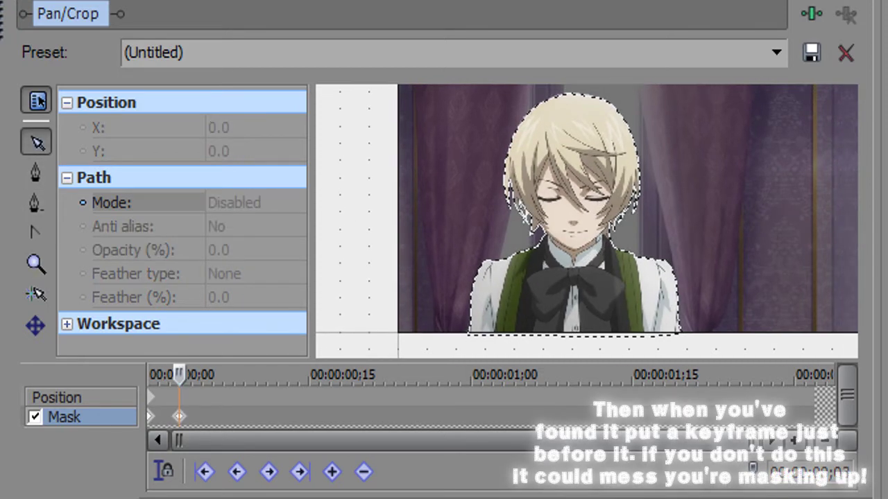
# Step through the clip's first frames from the start to find where the character begins to move off the mask.
pyautogui.press('Home')
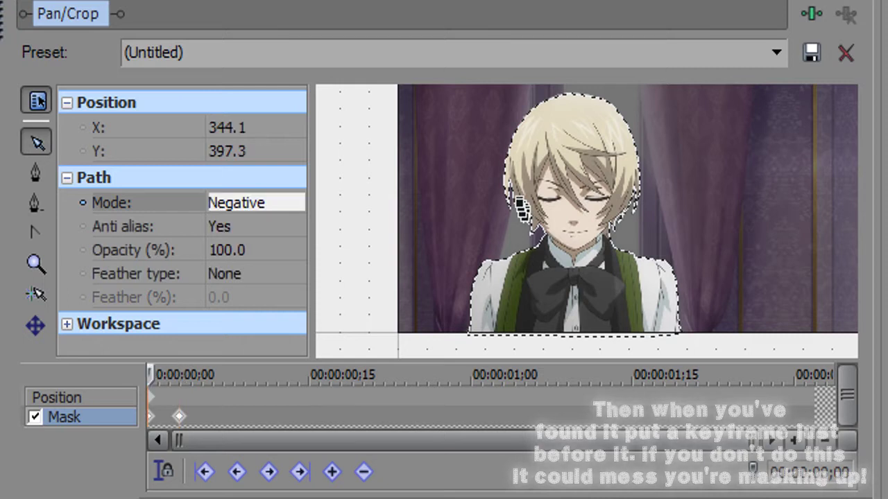
pyautogui.press('Right')
pyautogui.press('Right')
pyautogui.press('Right')
pyautogui.press('Left')
pyautogui.press('Right')
pyautogui.press('Right')
pyautogui.press('Right')
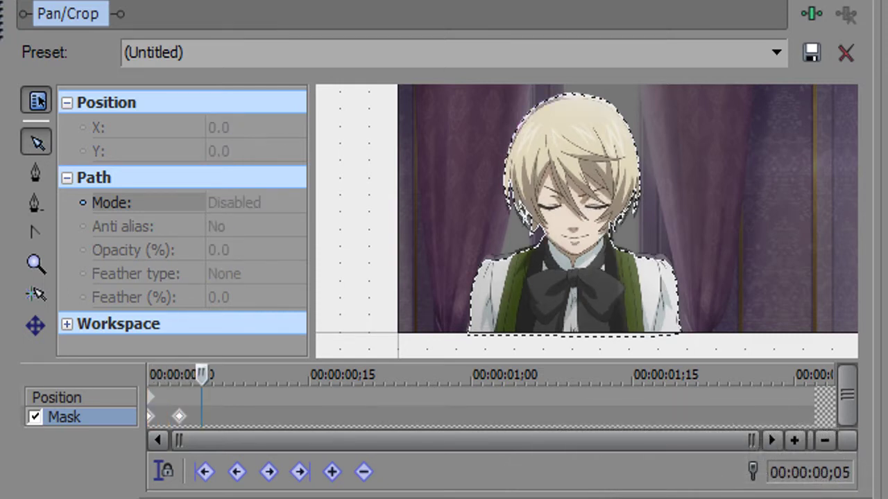
pyautogui.press('Left')
pyautogui.press('Right')
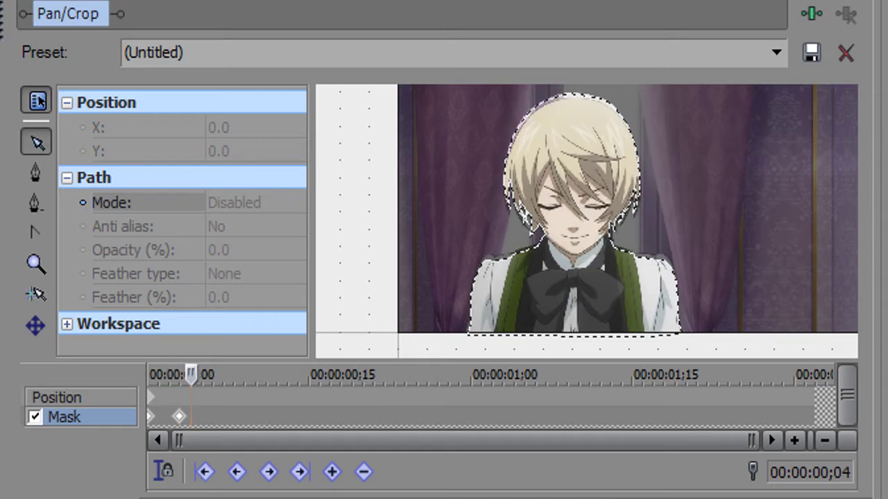
# At 00:00:00;04, start realigning the mask by moving the lowest anchors of the picture's left sleeve onto the sleeve edge.
pyautogui.click(35, 264)
pyautogui.click(520, 260)
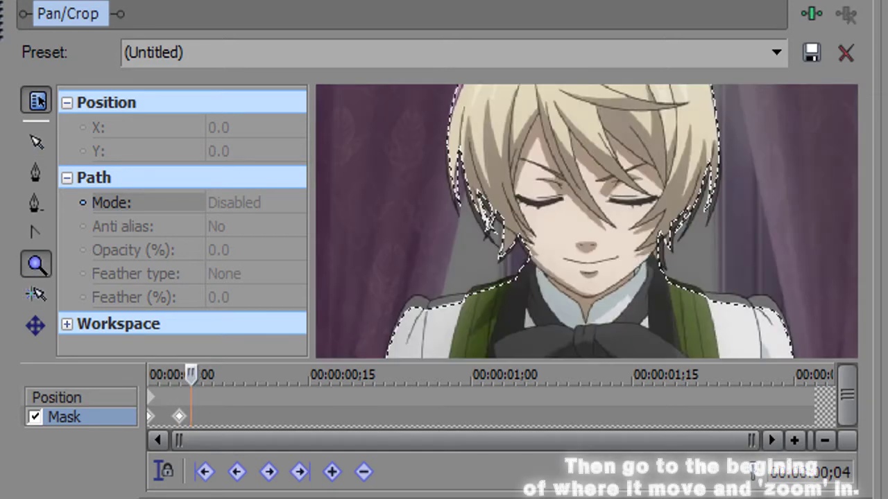
pyautogui.click(521, 260)
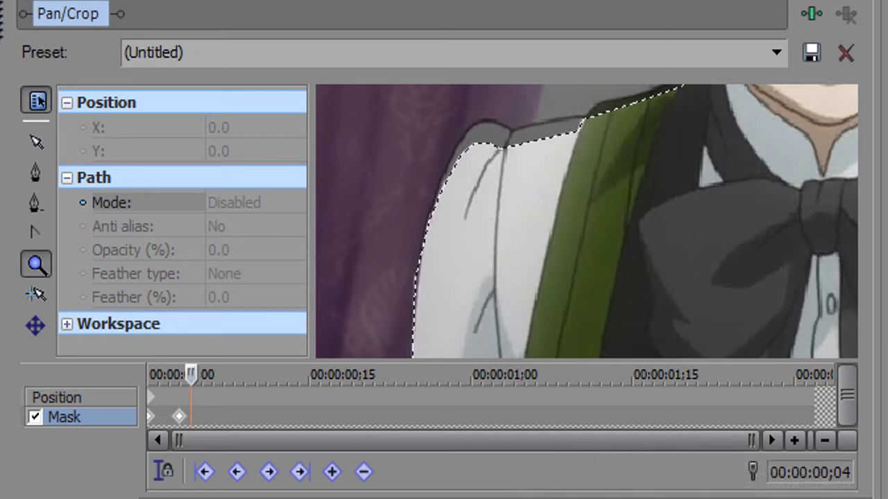
pyautogui.click(36, 143)
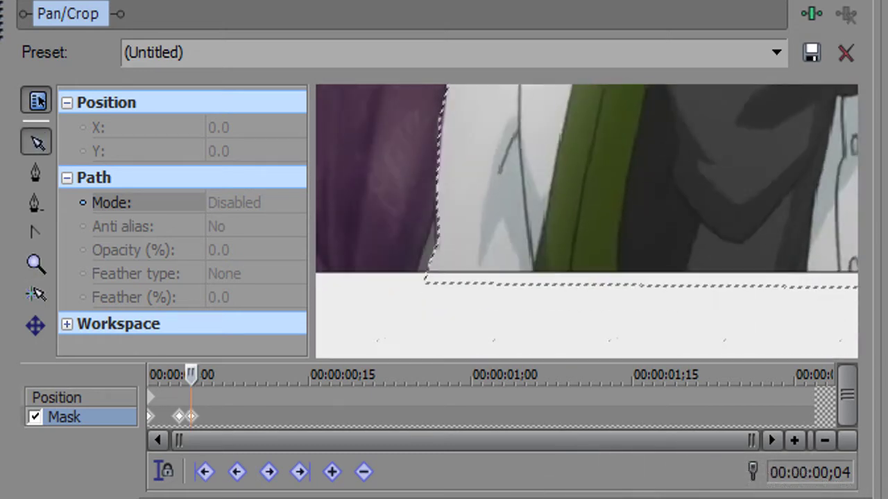
pyautogui.click(36, 264)
pyautogui.click(683, 201)
pyautogui.click(35, 142)
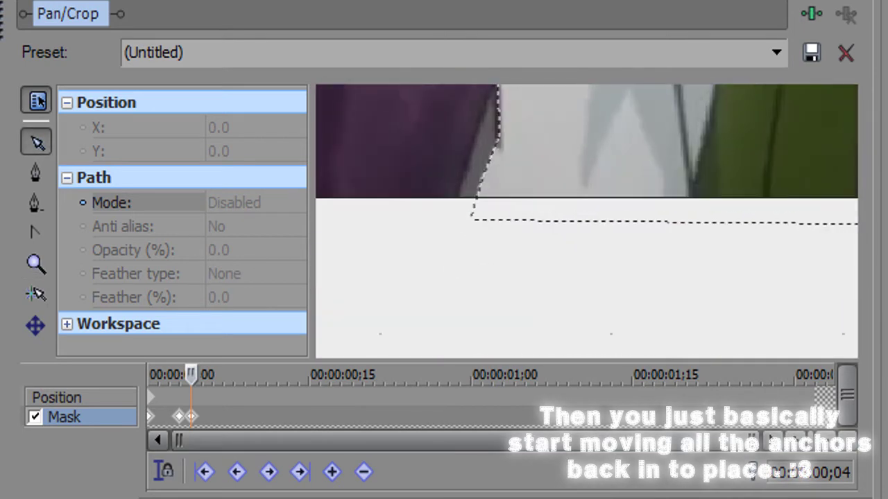
pyautogui.moveTo(527, 259); pyautogui.dragTo(492, 265)
pyautogui.moveTo(538, 217); pyautogui.dragTo(521, 203)
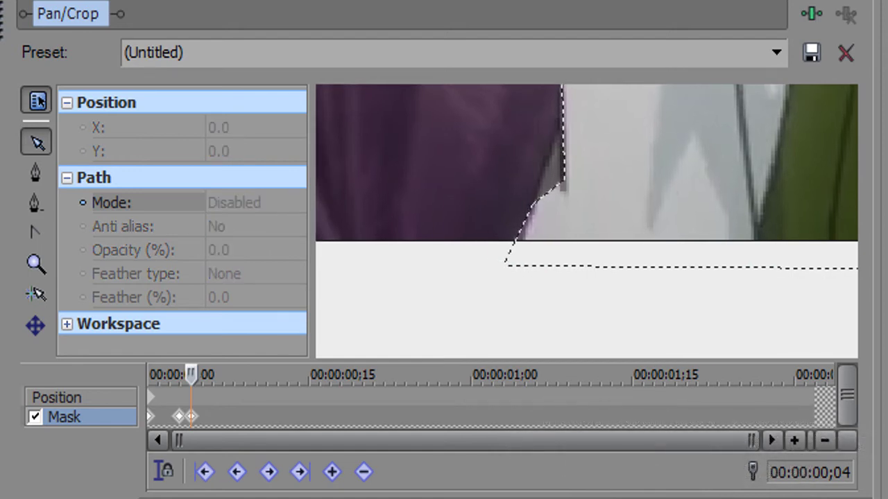
# Move the mask anchors along the upper sleeve and shoulder on the picture's left side onto the new outline.
pyautogui.scroll(3, 586, 220)
pyautogui.click(527, 252)
pyautogui.moveTo(528, 251); pyautogui.dragTo(457, 238)
pyautogui.moveTo(558, 152); pyautogui.dragTo(541, 104)
pyautogui.moveTo(577, 163); pyautogui.dragTo(575, 109)
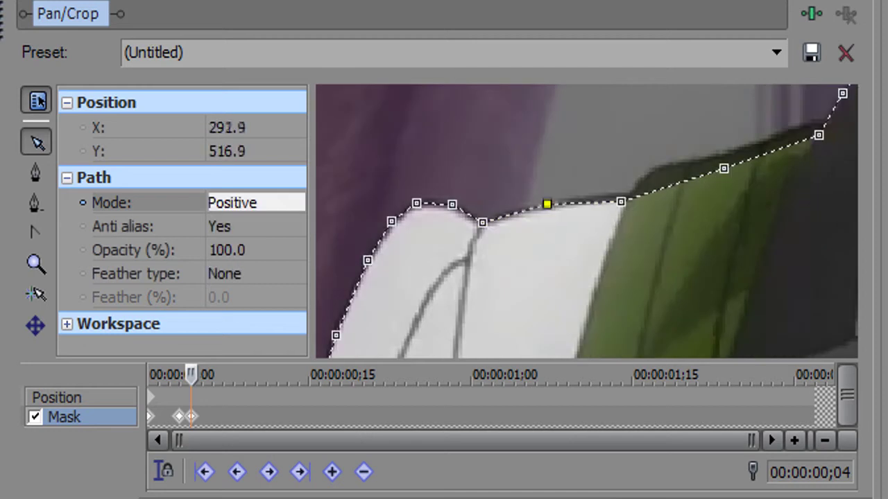
pyautogui.moveTo(547, 200); pyautogui.dragTo(625, 177)
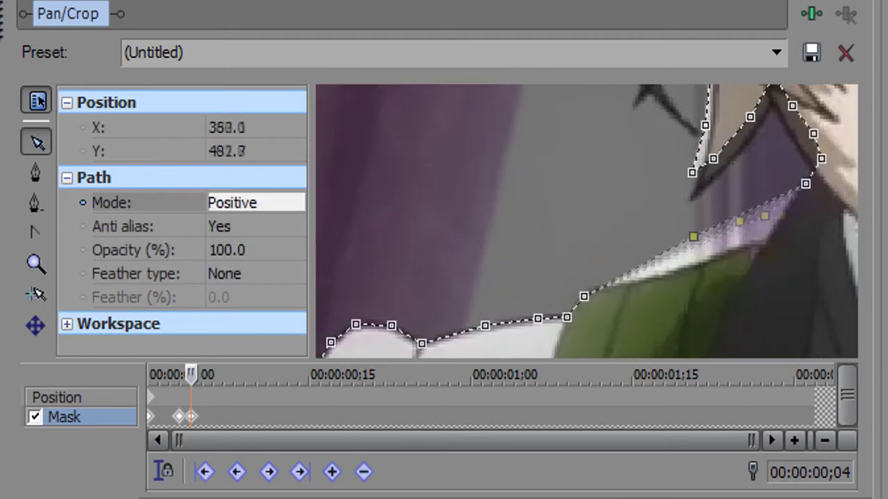
# Fit the mask anchors to the collar, the neck and the pointed hair lock beside it on the picture's left side.
pyautogui.moveTo(813, 179); pyautogui.dragTo(735, 248)
pyautogui.click(787, 256)
pyautogui.click(744, 197)
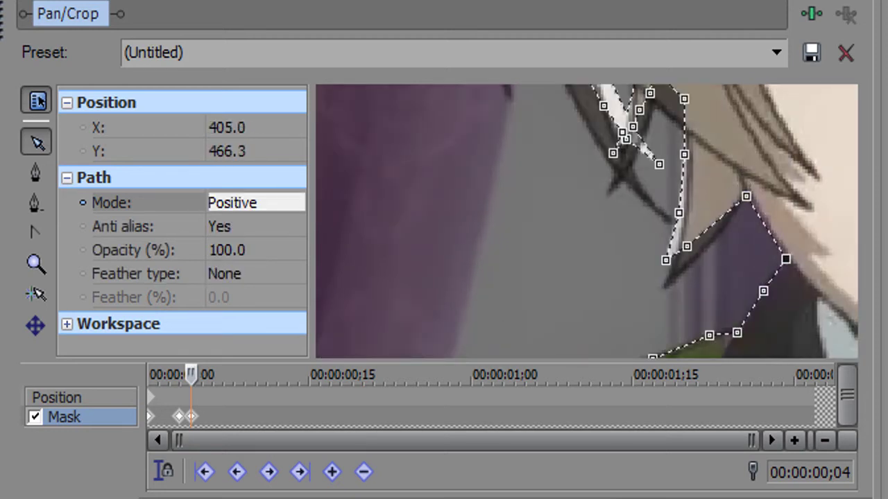
pyautogui.moveTo(665, 260); pyautogui.dragTo(665, 282)
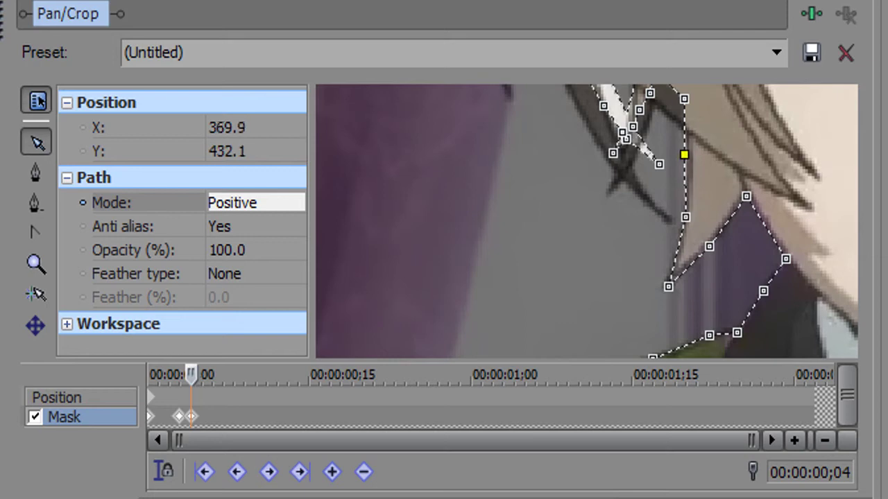
pyautogui.scroll(2, 586, 222)
pyautogui.click(659, 132)
pyautogui.moveTo(660, 133); pyautogui.dragTo(663, 180)
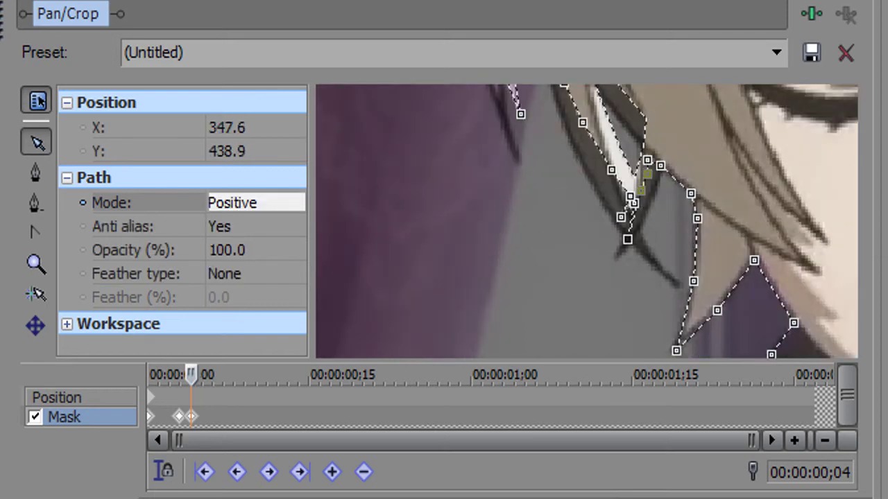
# Reposition the mask anchors around the crossing hair strand tips below the enclosed gap.
pyautogui.click(634, 203)
pyautogui.rightClick(652, 206)
pyautogui.moveTo(673, 303)
pyautogui.click(507, 415)
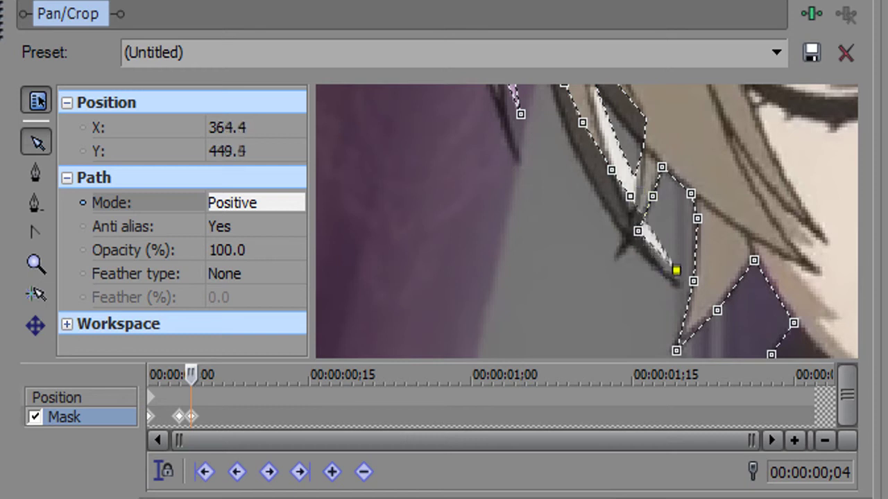
pyautogui.moveTo(676, 272); pyautogui.dragTo(666, 276)
pyautogui.moveTo(630, 196); pyautogui.dragTo(609, 220)
pyautogui.moveTo(612, 169); pyautogui.dragTo(618, 261)
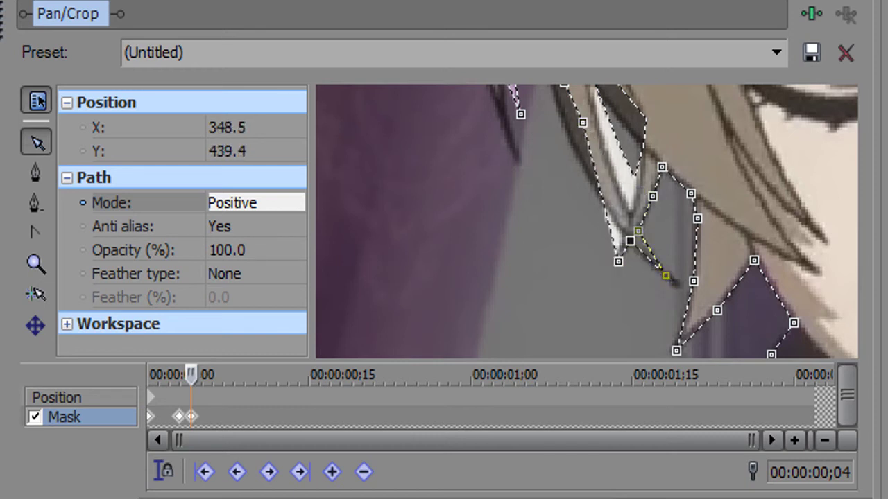
pyautogui.moveTo(618, 229); pyautogui.dragTo(622, 232)
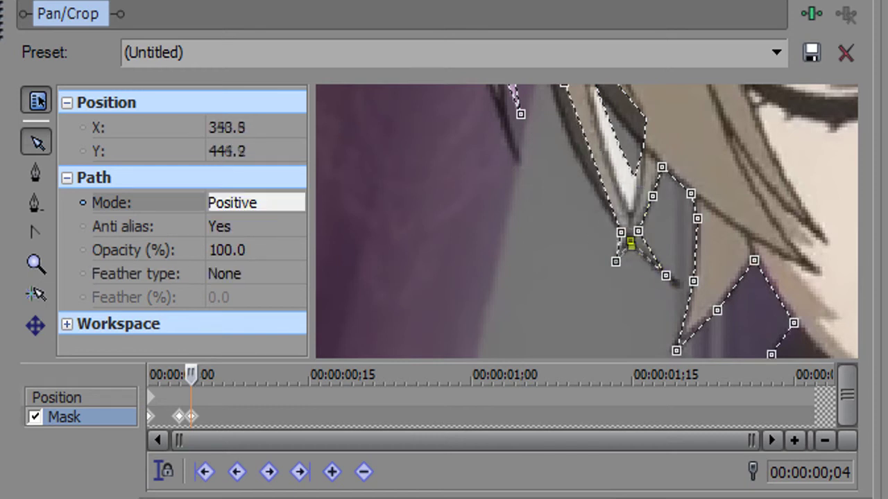
# Move the anchors of the negative path so that it fits the shifted gap between the hair strands.
pyautogui.rightClick(687, 155)
pyautogui.moveTo(723, 202)
pyautogui.click(567, 398)
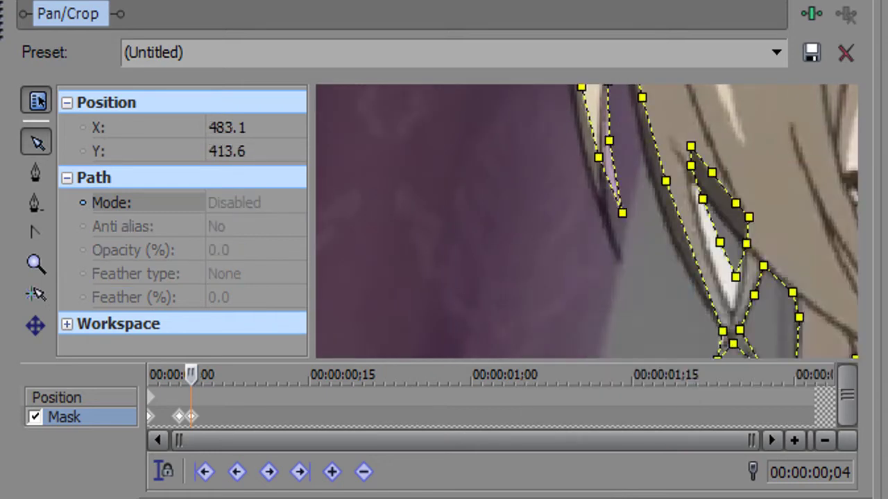
pyautogui.scroll(-5, 586, 222)
pyautogui.scroll(6, 586, 222)
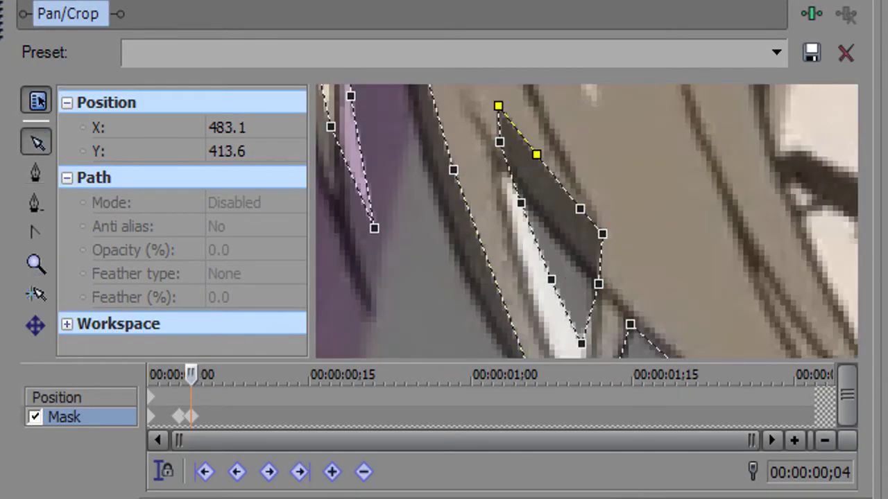
pyautogui.rightClick(501, 114)
pyautogui.moveTo(555, 160)
pyautogui.click(421, 216)
pyautogui.click(558, 206)
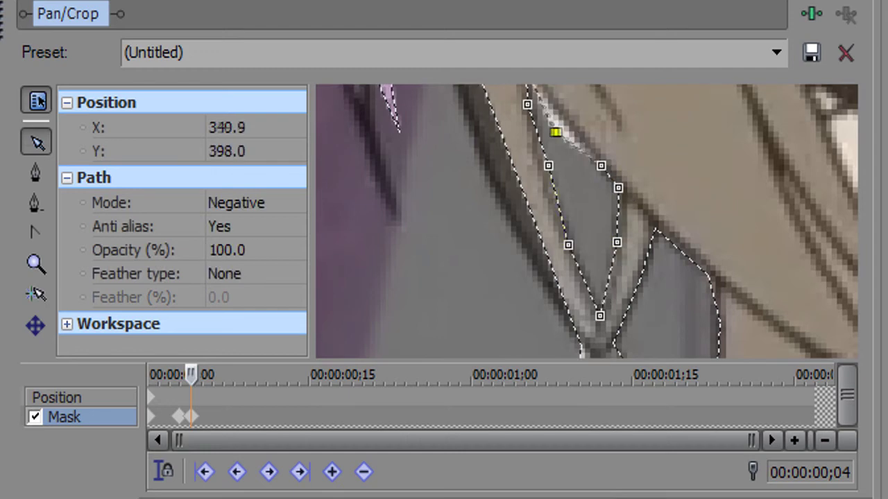
pyautogui.click(650, 289)
# Align the mask anchors along the inner hair edge beside the outermost lock on the picture's left side.
pyautogui.scroll(-2, 588, 222)
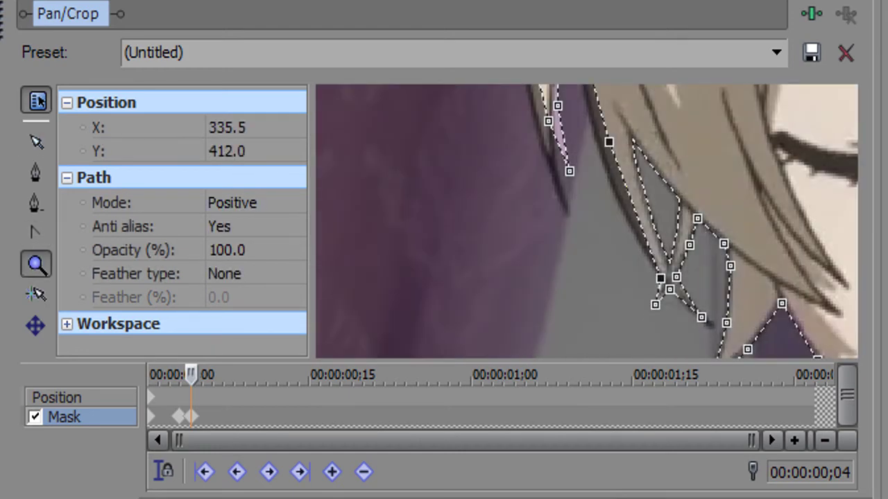
pyautogui.click(615, 195)
pyautogui.scroll(2, 588, 222)
pyautogui.click(601, 154)
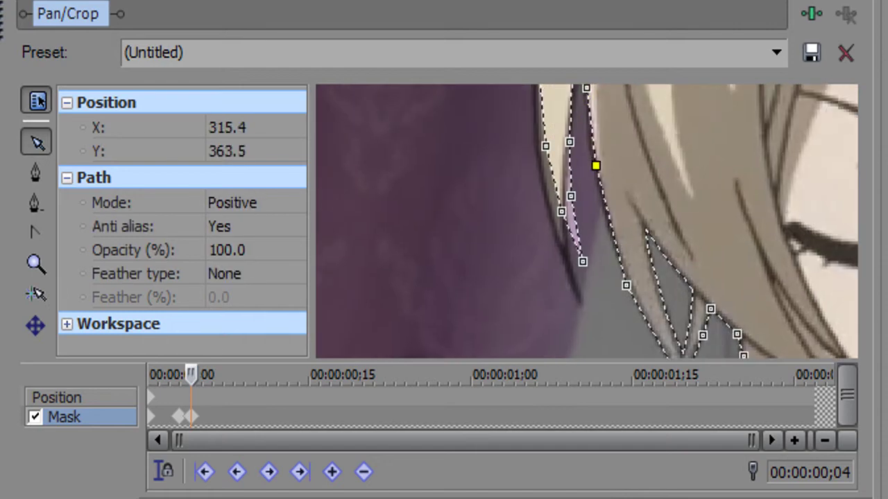
pyautogui.click(605, 168)
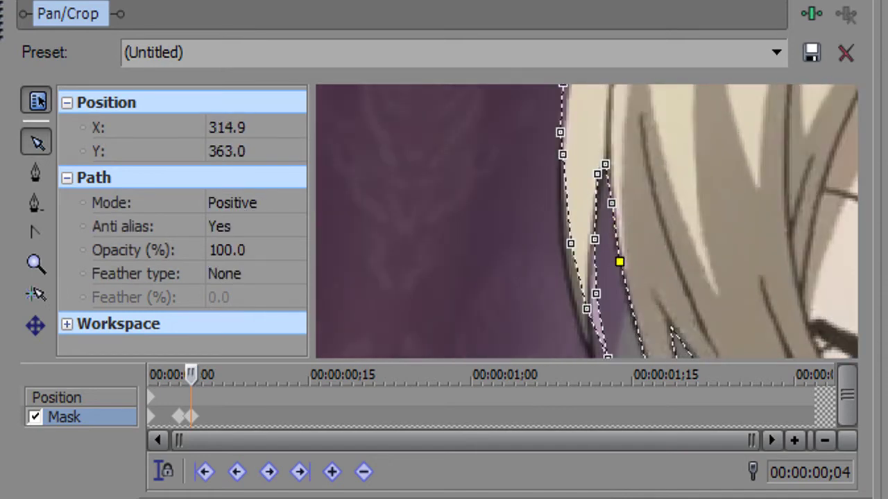
# Fit the mask anchors around the outermost hair lock and up its outer edge on the picture's left side.
pyautogui.click(568, 188)
pyautogui.moveTo(580, 173); pyautogui.dragTo(586, 161)
pyautogui.click(561, 200)
pyautogui.click(548, 123)
pyautogui.click(579, 111)
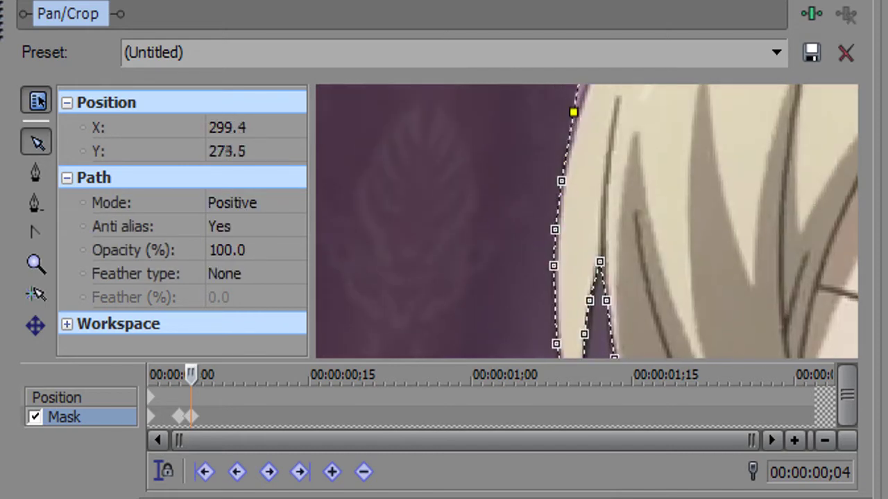
# Move the mask anchors from the side of the head up to the start of the crown onto the hair outline.
pyautogui.click(569, 166)
pyautogui.click(515, 220)
pyautogui.click(527, 150)
pyautogui.moveTo(559, 153); pyautogui.dragTo(553, 153)
pyautogui.click(594, 91)
pyautogui.click(634, 101)
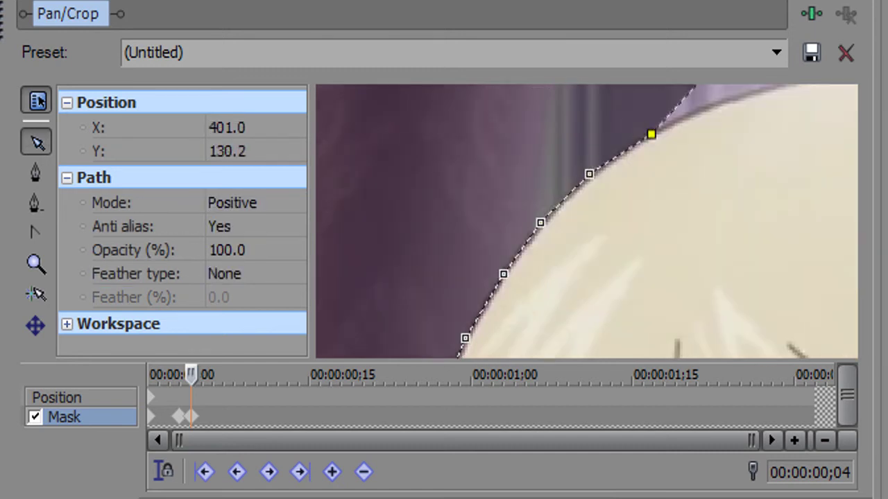
# Move the mask anchors across the crown onto the hair outline, down to the start of the picture's right side.
pyautogui.click(395, 160)
pyautogui.click(467, 142)
pyautogui.click(527, 132)
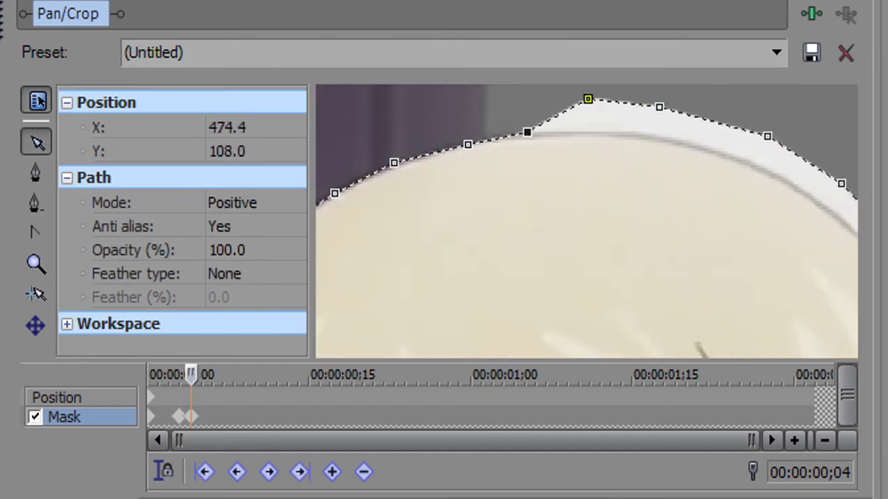
pyautogui.click(664, 115)
pyautogui.click(779, 172)
pyautogui.click(841, 183)
pyautogui.click(728, 238)
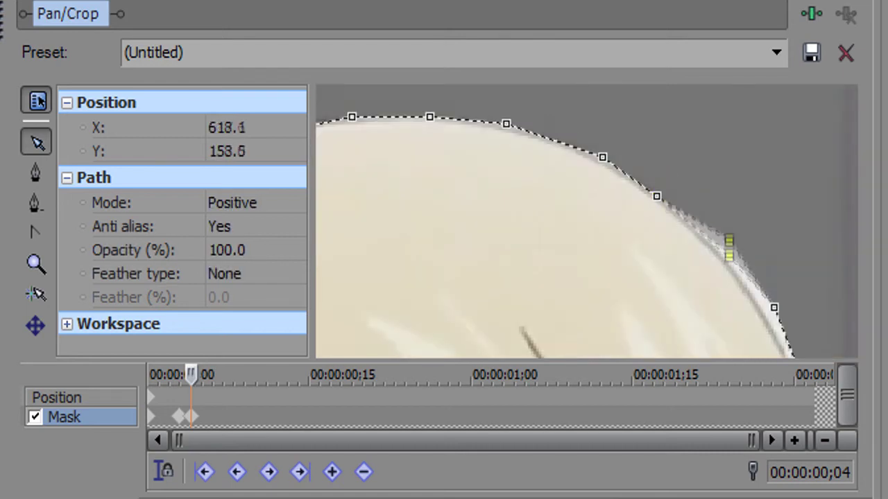
# Align the mask anchors with the outer hair edge down the side of the head on the picture's right side.
pyautogui.click(773, 307)
pyautogui.moveTo(527, 291); pyautogui.dragTo(499, 139)
pyautogui.click(739, 197)
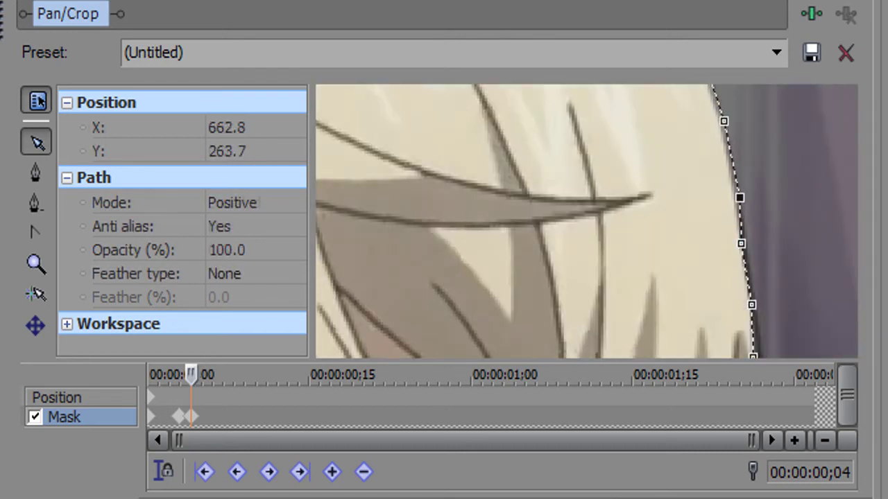
pyautogui.click(749, 180)
pyautogui.moveTo(715, 350); pyautogui.dragTo(680, 187)
pyautogui.click(751, 234)
pyautogui.click(733, 156)
# Fit the mask anchors around the tip and inner edge of the outermost hair lock on the picture's right side.
pyautogui.moveTo(692, 230); pyautogui.dragTo(683, 313)
pyautogui.moveTo(691, 207); pyautogui.dragTo(696, 236)
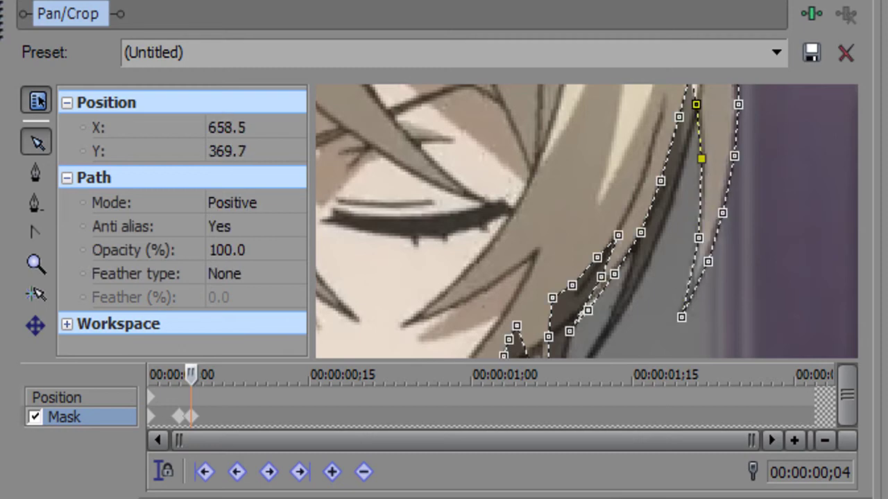
pyautogui.moveTo(697, 119); pyautogui.dragTo(676, 294)
# Reposition the mask anchors around the smaller hair locks between the outermost lock and the neck on the picture's right side.
pyautogui.moveTo(694, 333); pyautogui.dragTo(655, 244)
pyautogui.click(702, 207)
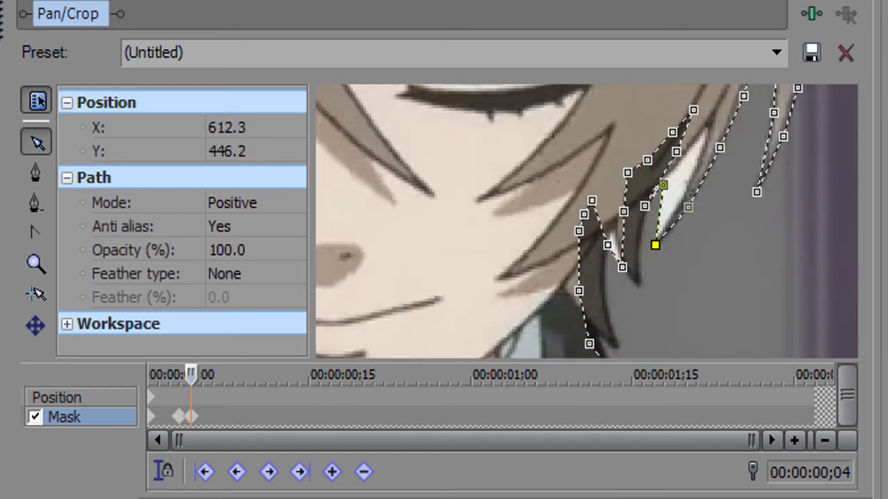
pyautogui.moveTo(679, 194); pyautogui.dragTo(645, 253)
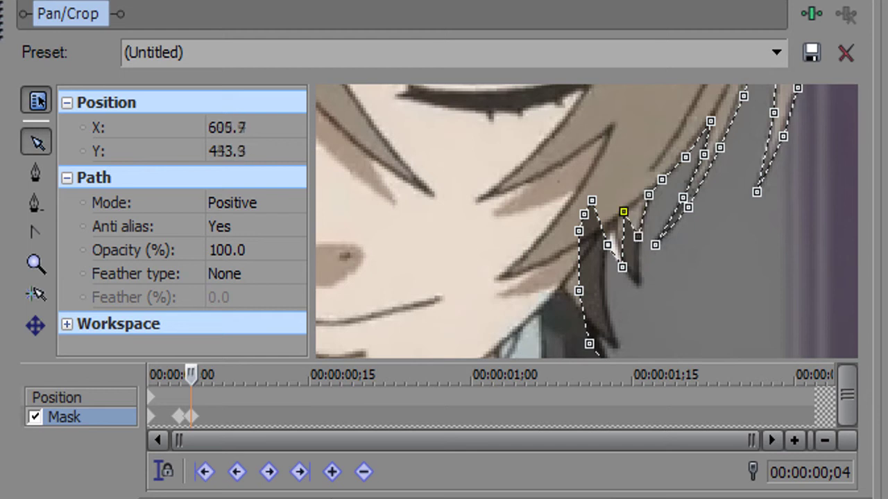
pyautogui.moveTo(606, 252); pyautogui.dragTo(624, 245)
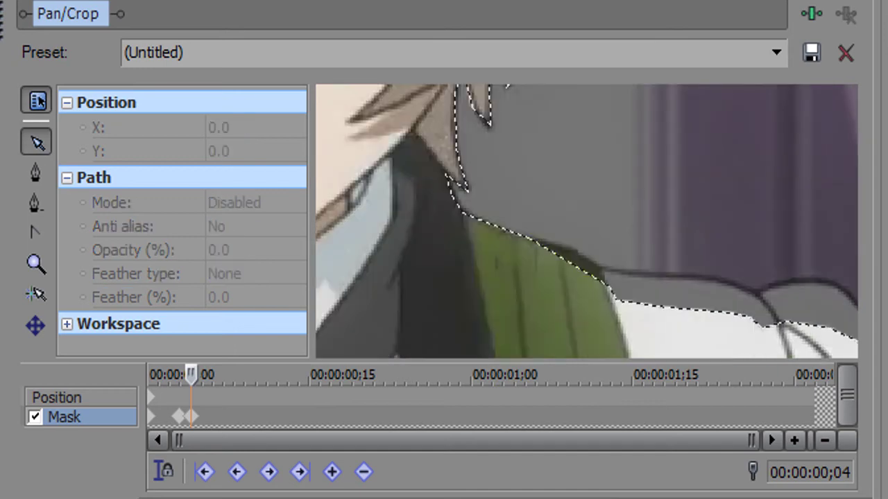
# Move the mask anchors along the shoulder and puffed sleeve on the picture's right side onto their outline.
pyautogui.moveTo(590, 272); pyautogui.dragTo(683, 276)
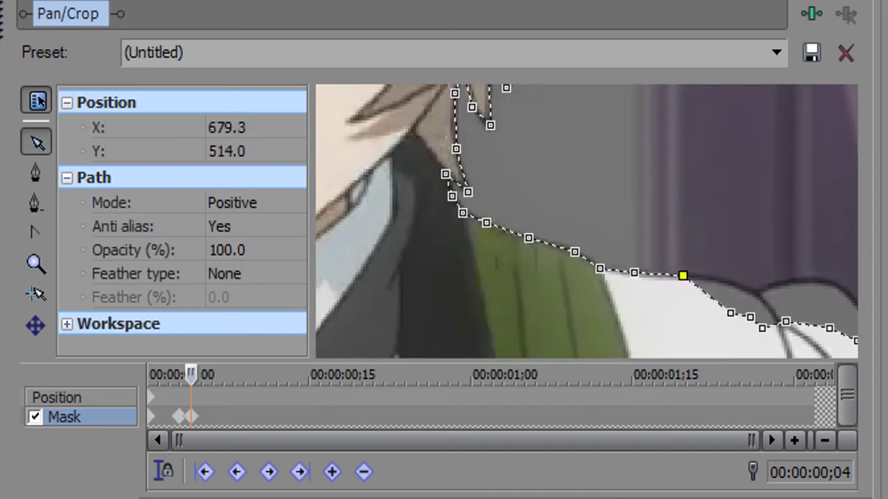
pyautogui.click(653, 222)
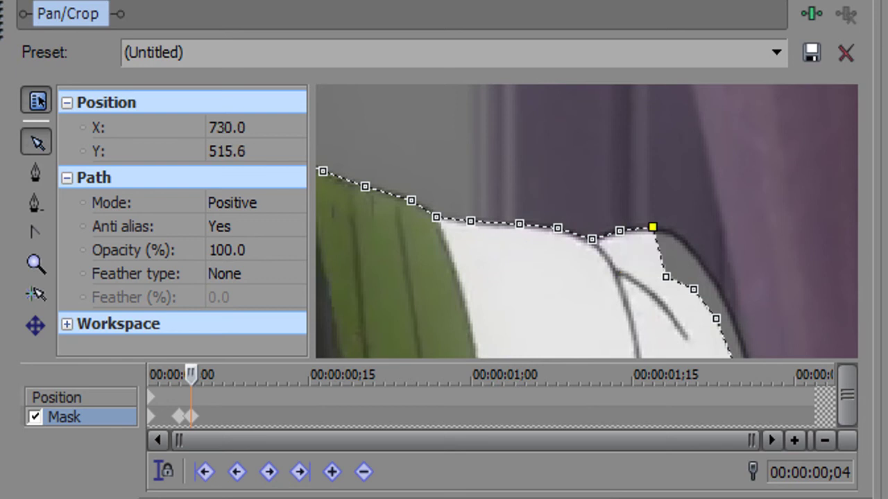
pyautogui.moveTo(618, 229); pyautogui.dragTo(679, 240)
pyautogui.moveTo(692, 280)
pyautogui.mouseDown()
pyautogui.moveTo(690, 303)
pyautogui.moveTo(688, 224)
pyautogui.moveTo(682, 291)
pyautogui.moveTo(707, 291)
pyautogui.moveTo(674, 254)
pyautogui.moveTo(693, 263)
pyautogui.mouseUp()
pyautogui.moveTo(357, 201); pyautogui.dragTo(354, 243)
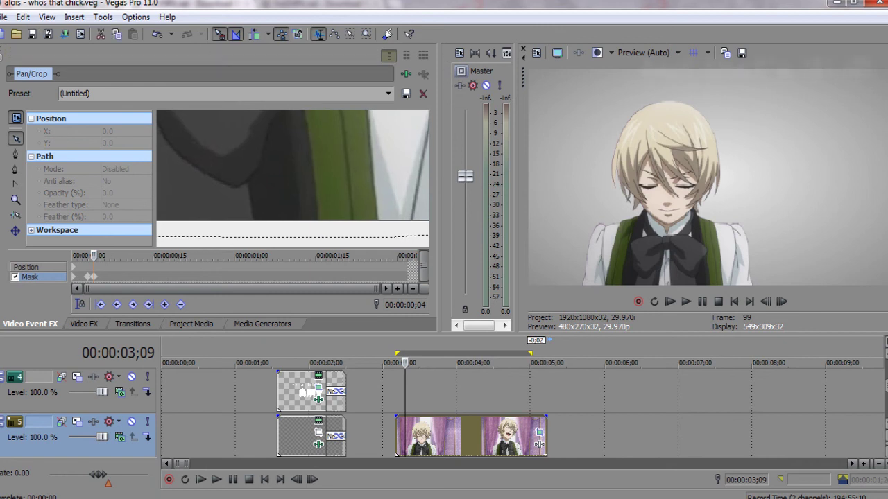
# Step back and forth between 00:00:03;08 and 00:00:03;09 to compare the masked character's outline in both frames.
pyautogui.press('Left')
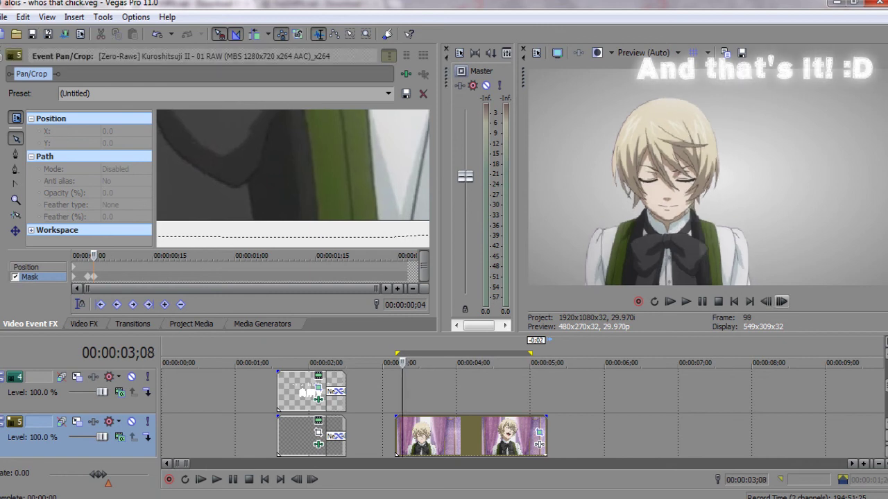
pyautogui.press('Right')
pyautogui.click(766, 302)
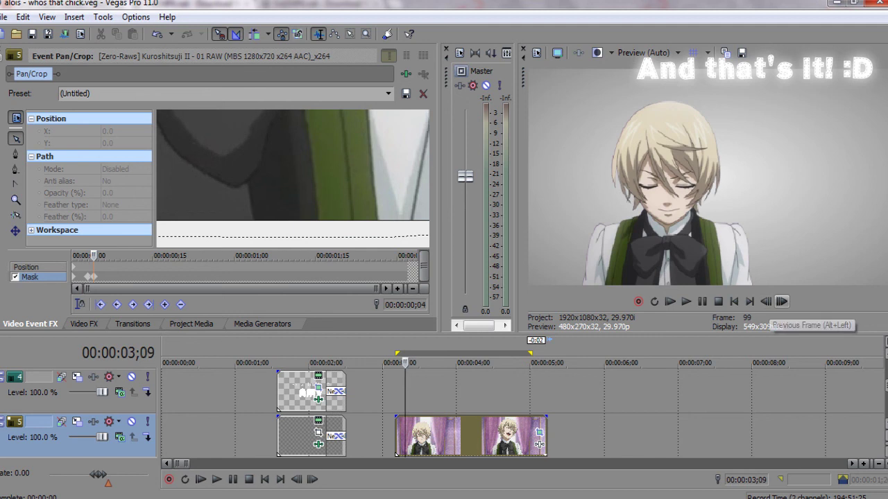
pyautogui.click(766, 302)
pyautogui.click(781, 302)
pyautogui.click(765, 302)
pyautogui.click(781, 302)
pyautogui.click(766, 302)
pyautogui.click(782, 301)
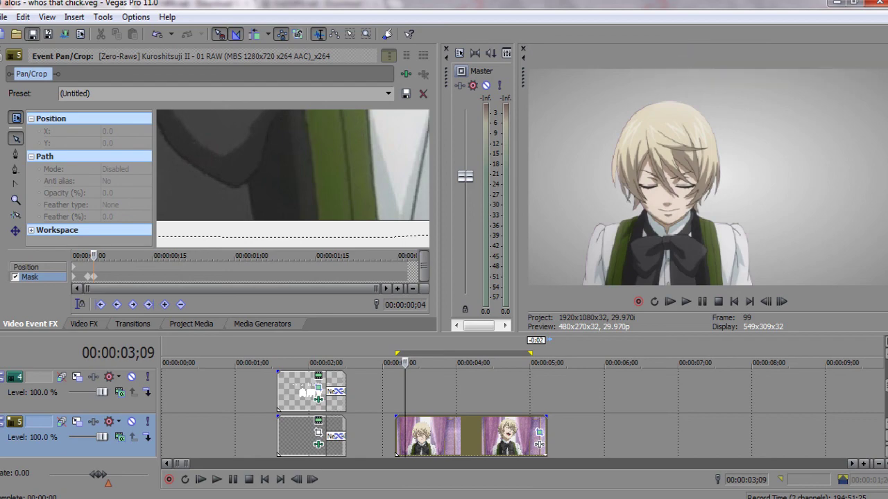
pyautogui.scroll(-5, 292, 178)
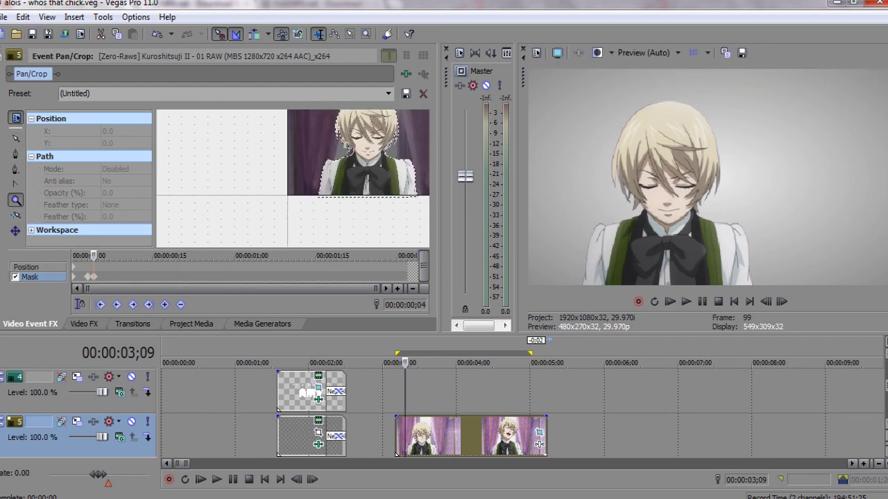